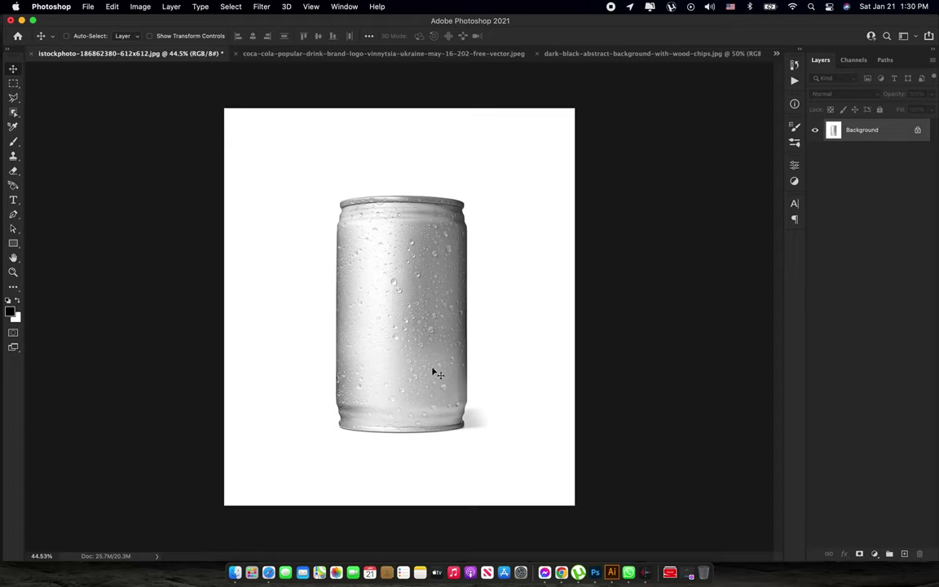
Select the silver can with Select Subject and copy it onto a new Layer 1
{"action": "left_click_drag", "start_coordinate": [429, 339], "coordinate": [463, 350]}
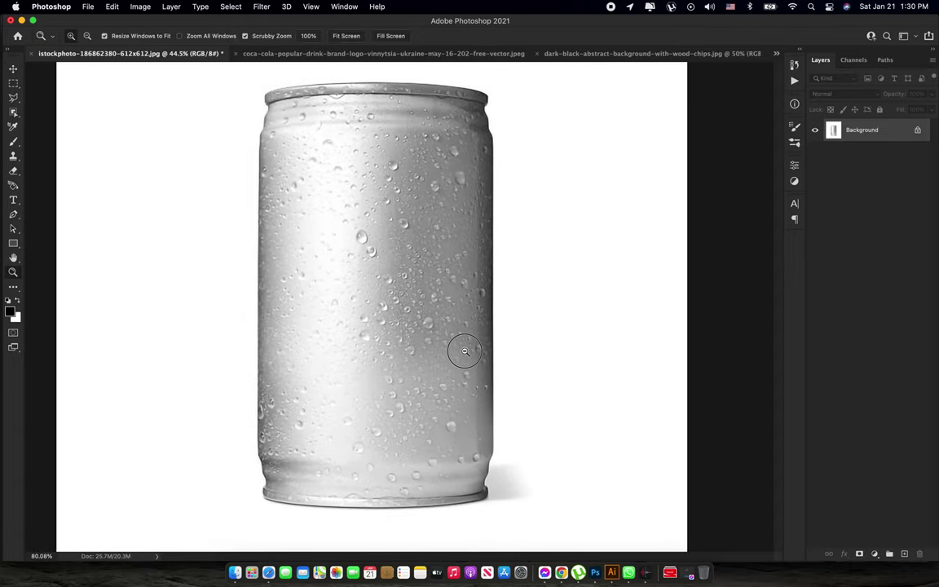
{"action": "mouse_move", "coordinate": [415, 274]}
{"action": "left_mouse_down"}
{"action": "mouse_move", "coordinate": [398, 228]}
{"action": "mouse_move", "coordinate": [413, 259]}
{"action": "left_mouse_up"}
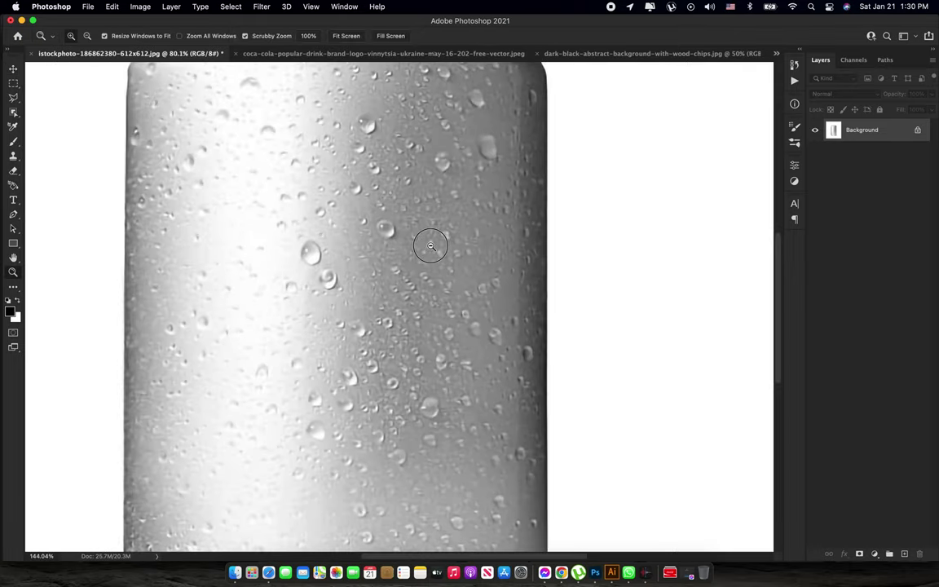
{"action": "left_click_drag", "start_coordinate": [413, 259], "coordinate": [383, 267]}
{"action": "key", "text": "v"}
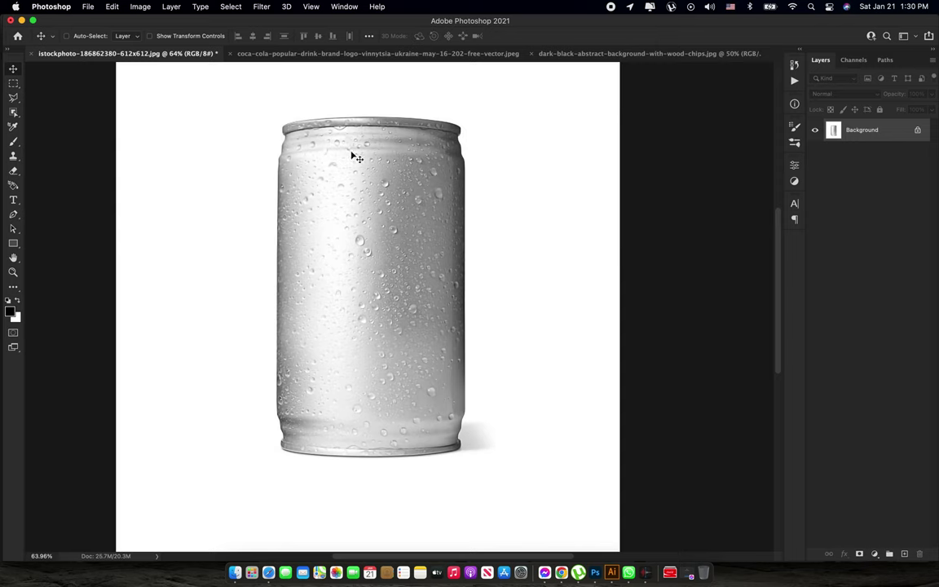
{"action": "left_click", "coordinate": [231, 8]}
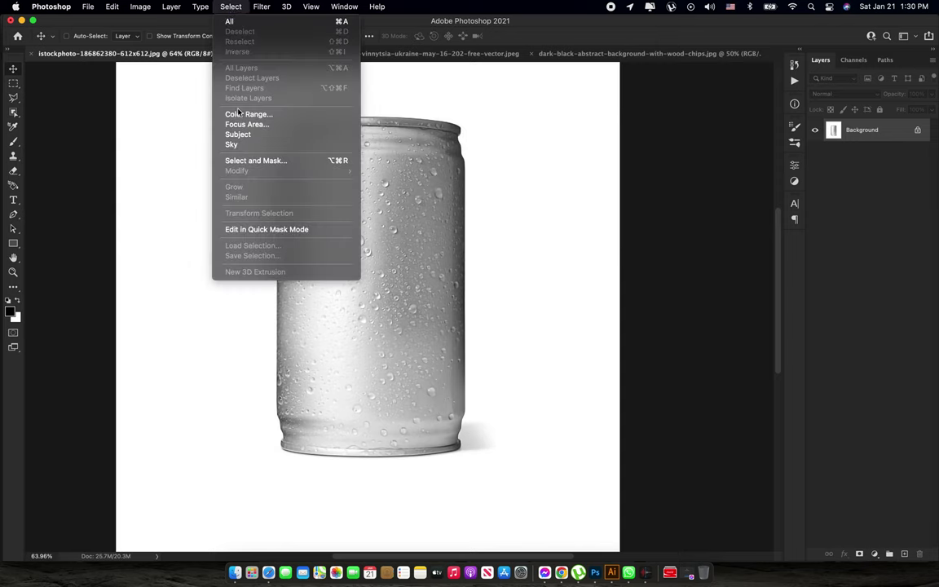
{"action": "left_click", "coordinate": [238, 135]}
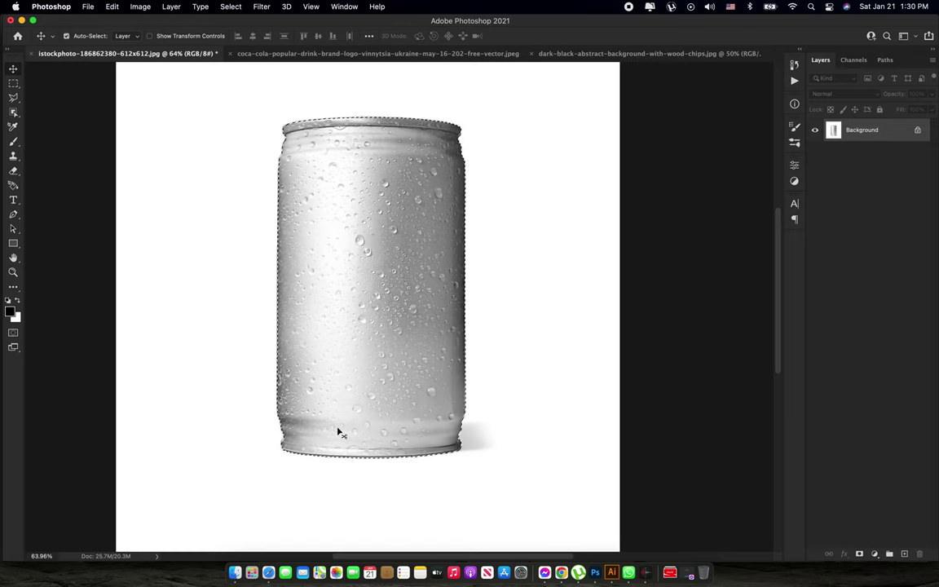
{"action": "key", "text": "super+j"}
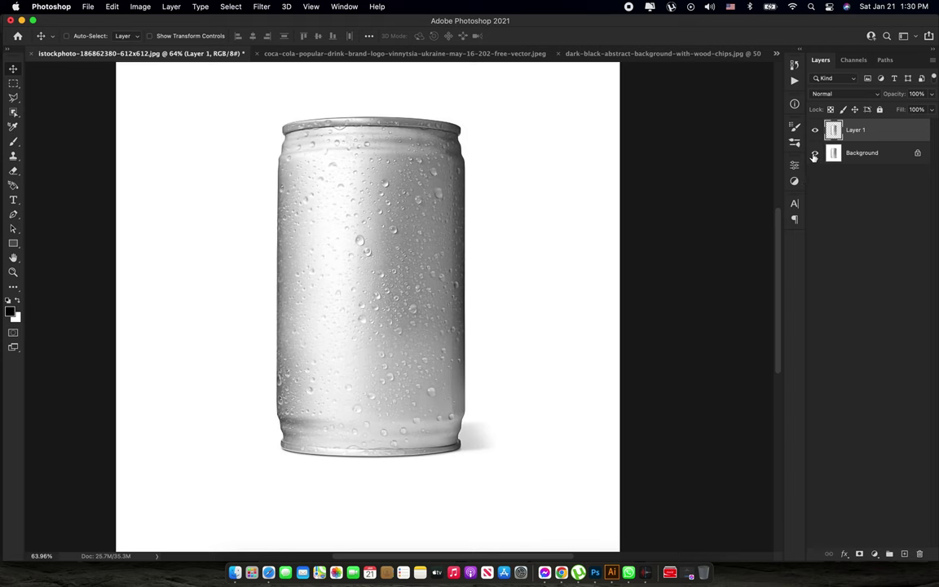
Hide and re-show the Background to check the cut-out, then duplicate Layer 1 as Layer 1 copy
{"action": "left_click", "coordinate": [814, 153]}
{"action": "key", "text": "z"}
{"action": "left_click", "coordinate": [437, 277], "text": "alt"}
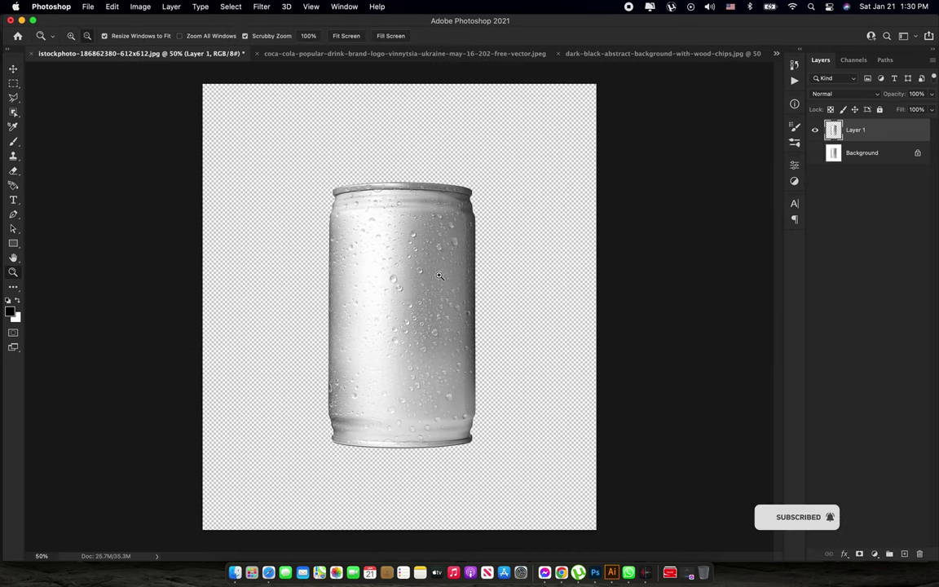
{"action": "left_click", "coordinate": [814, 154]}
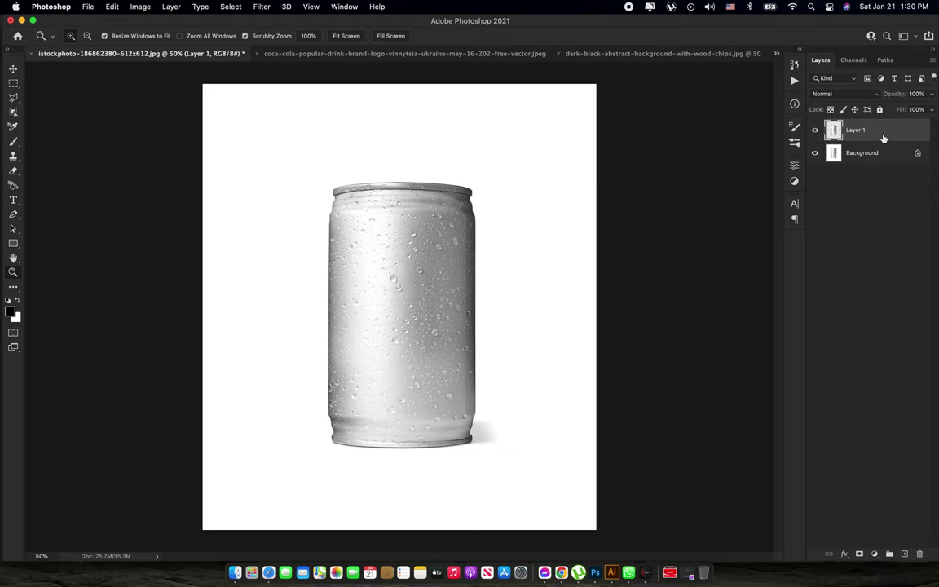
{"action": "key", "text": "super+j"}
{"action": "left_click", "coordinate": [870, 177]}
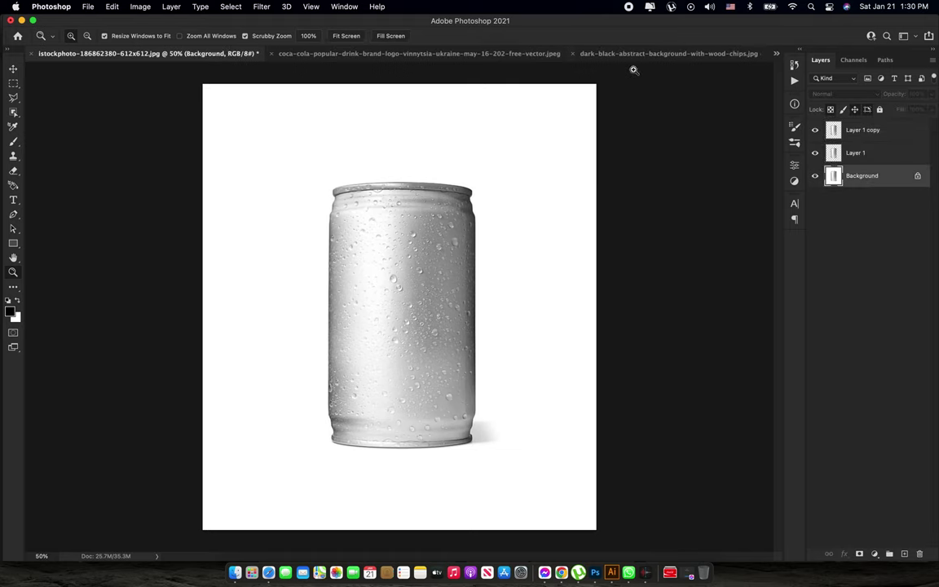
Bring the dark background image in as Layer 2 and scale it to about 111% to fill the canvas
{"action": "left_click", "coordinate": [635, 54]}
{"action": "key", "text": "v"}
{"action": "mouse_move", "coordinate": [390, 180]}
{"action": "left_mouse_down"}
{"action": "mouse_move", "coordinate": [191, 75]}
{"action": "mouse_move", "coordinate": [335, 270]}
{"action": "left_mouse_up"}
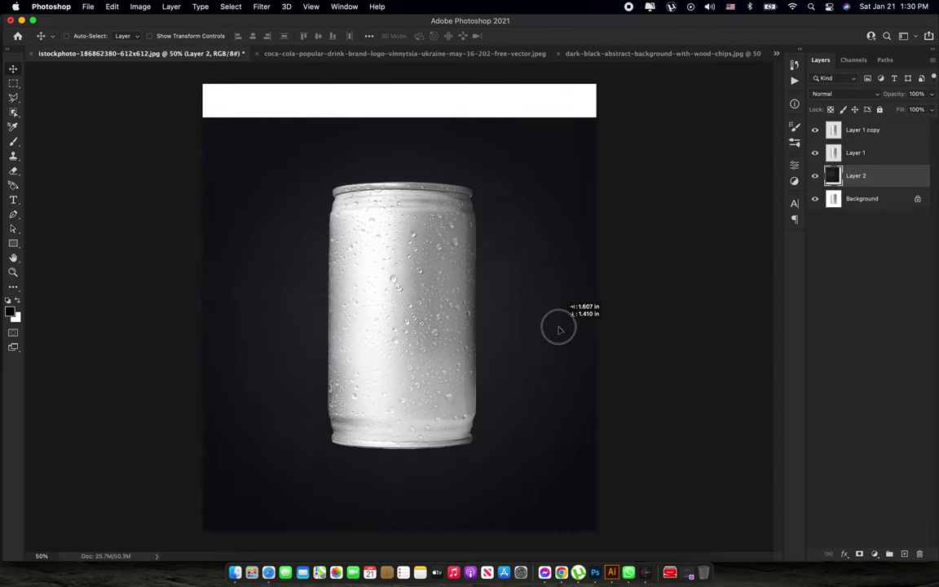
{"action": "left_click_drag", "start_coordinate": [514, 288], "coordinate": [562, 309]}
{"action": "key", "text": "super+t"}
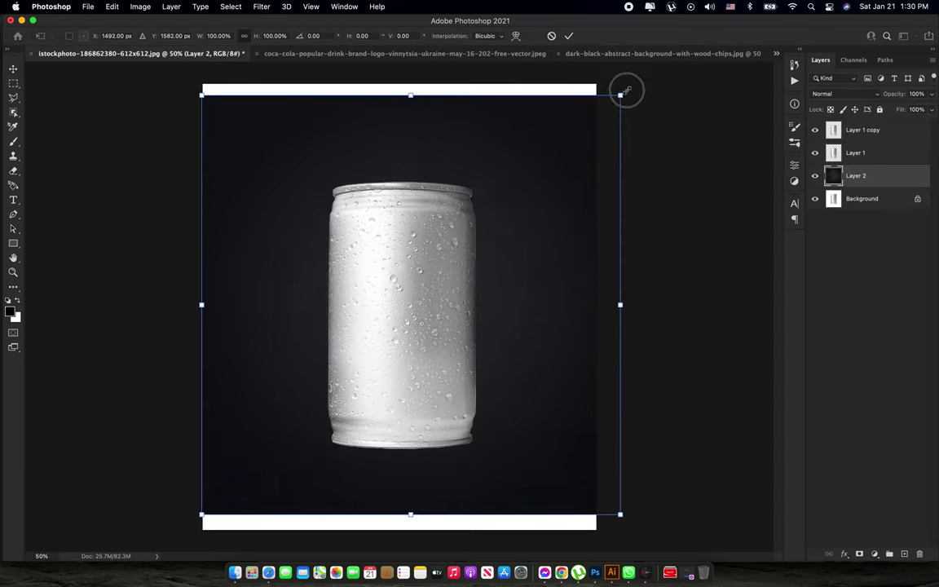
{"action": "left_click_drag", "start_coordinate": [620, 96], "coordinate": [643, 72]}
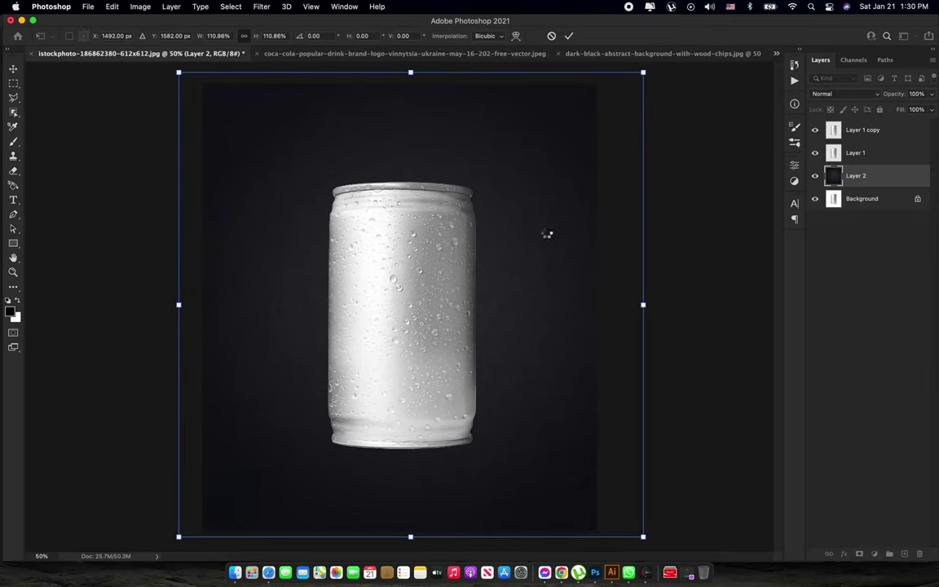
{"action": "key", "text": "Return"}
Zoom in to inspect the can against the dark backdrop, then fit the canvas back in view
{"action": "key", "text": "z"}
{"action": "mouse_move", "coordinate": [423, 318]}
{"action": "left_mouse_down"}
{"action": "mouse_move", "coordinate": [441, 319]}
{"action": "mouse_move", "coordinate": [434, 324]}
{"action": "left_mouse_up"}
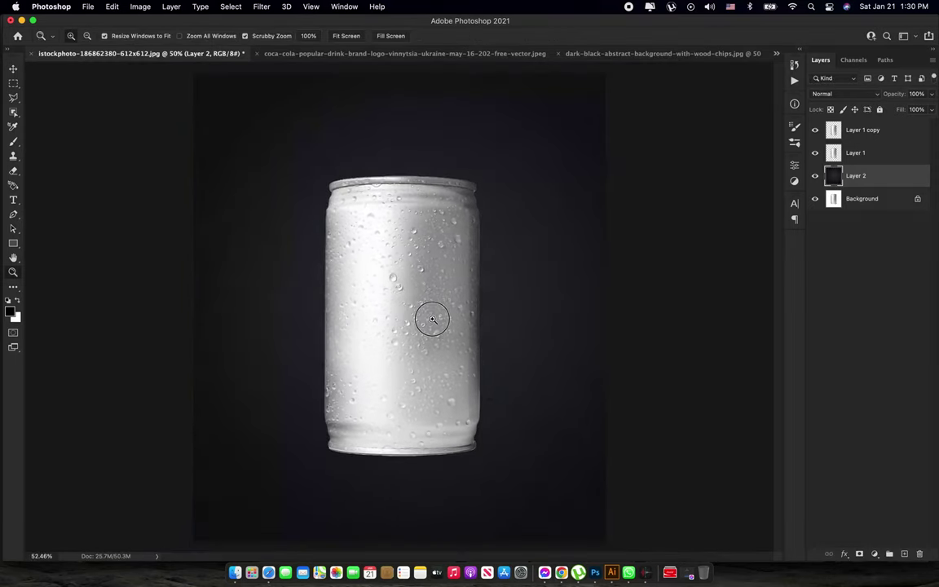
{"action": "left_click_drag", "start_coordinate": [434, 323], "coordinate": [499, 329]}
{"action": "mouse_move", "coordinate": [490, 177]}
{"action": "left_mouse_down"}
{"action": "mouse_move", "coordinate": [504, 225]}
{"action": "mouse_move", "coordinate": [487, 232]}
{"action": "left_mouse_up"}
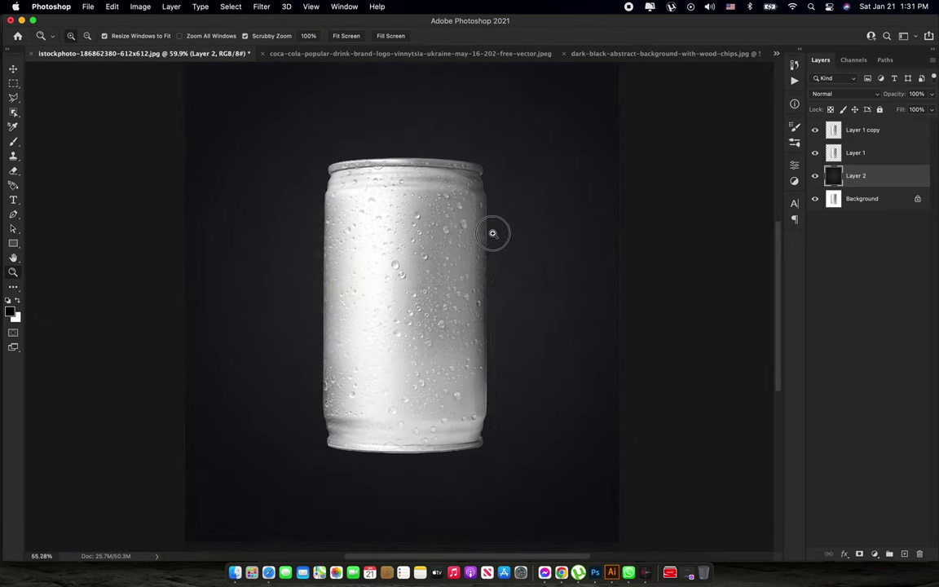
{"action": "mouse_move", "coordinate": [425, 302]}
{"action": "left_mouse_down"}
{"action": "mouse_move", "coordinate": [436, 308]}
{"action": "mouse_move", "coordinate": [442, 218]}
{"action": "mouse_move", "coordinate": [430, 205]}
{"action": "left_mouse_up"}
{"action": "key", "text": "v"}
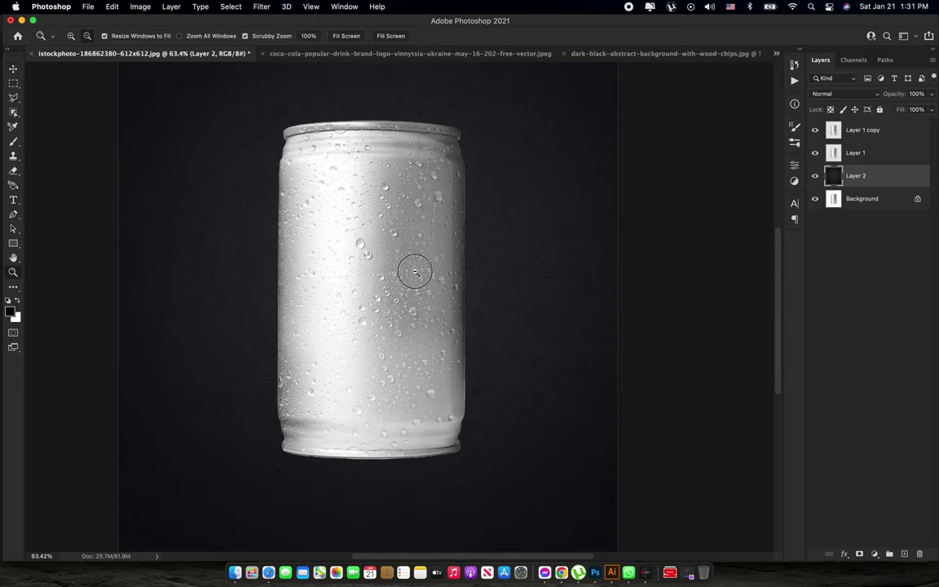
{"action": "left_click", "coordinate": [414, 204], "text": "alt+super"}
{"action": "left_click", "coordinate": [861, 153]}
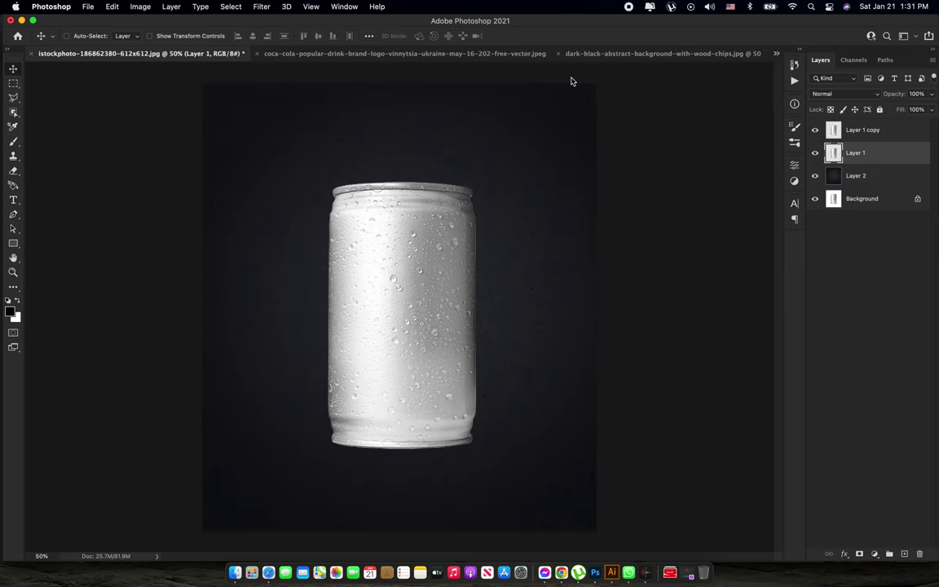
Place the Coca-Cola logo over the can on the top layer, enlarged to about 113%
{"action": "left_click", "coordinate": [505, 54]}
{"action": "left_click_drag", "start_coordinate": [241, 173], "coordinate": [359, 316]}
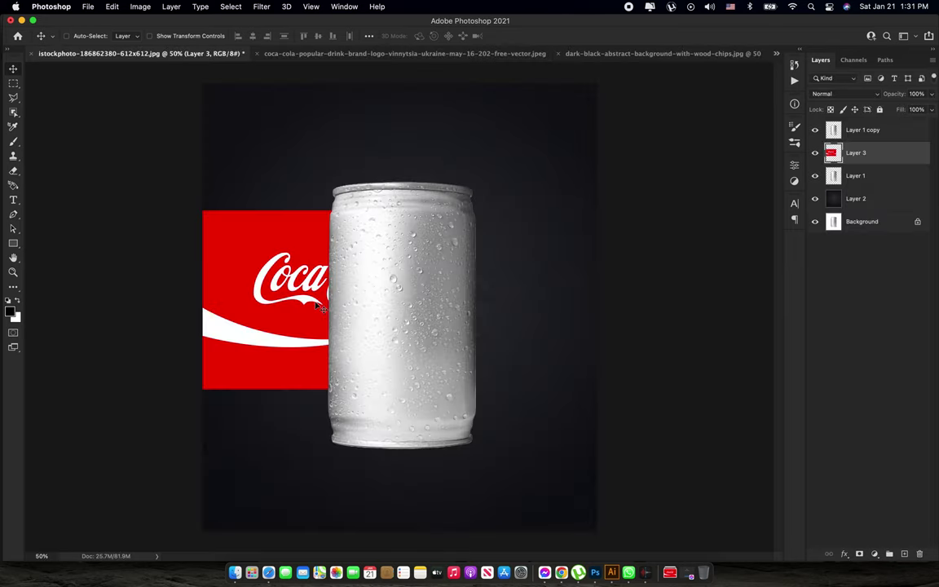
{"action": "left_click_drag", "start_coordinate": [358, 314], "coordinate": [396, 313]}
{"action": "key", "text": "ctrl+bracketright"}
{"action": "key", "text": "ctrl+t"}
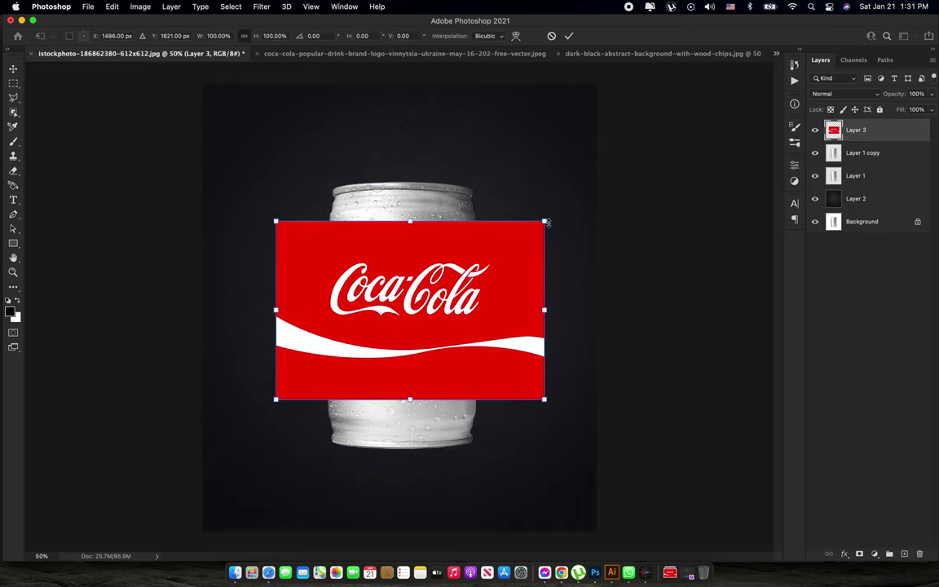
{"action": "left_click_drag", "start_coordinate": [545, 220], "coordinate": [561, 210]}
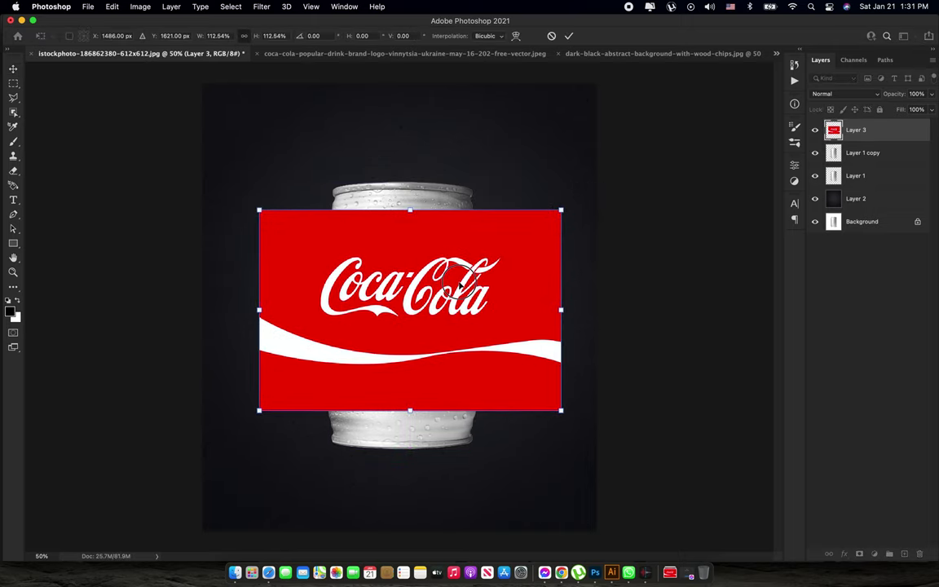
{"action": "key", "text": "Return"}
{"action": "scroll", "coordinate": [453, 278], "scroll_direction": "up", "scroll_amount": 1}
Rotate the logo 90° upright, align it at reduced opacity, restore 100% and clip it to the can
{"action": "key", "text": "ctrl+t"}
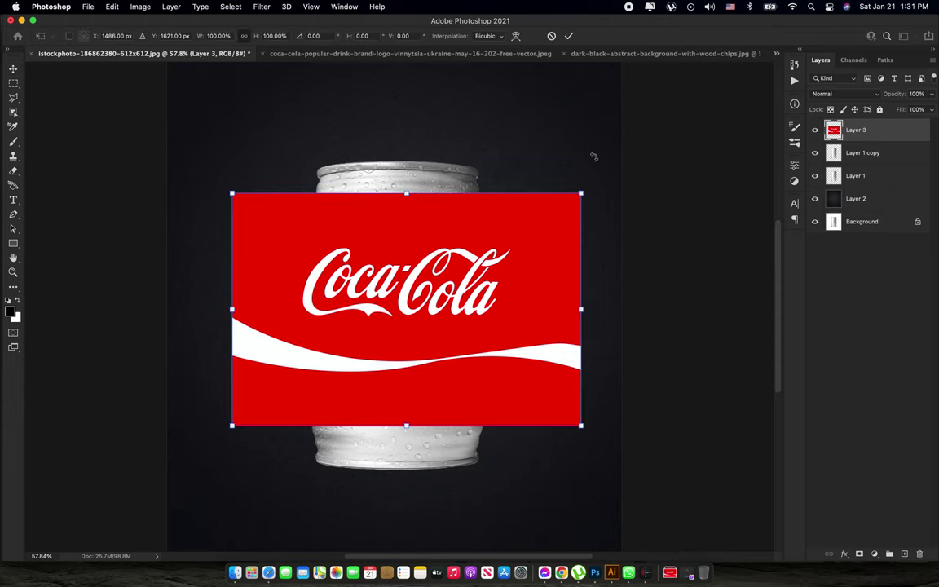
{"action": "mouse_move", "coordinate": [592, 186]}
{"action": "left_mouse_down"}
{"action": "mouse_move", "coordinate": [319, 146]}
{"action": "mouse_move", "coordinate": [304, 157]}
{"action": "left_mouse_up"}
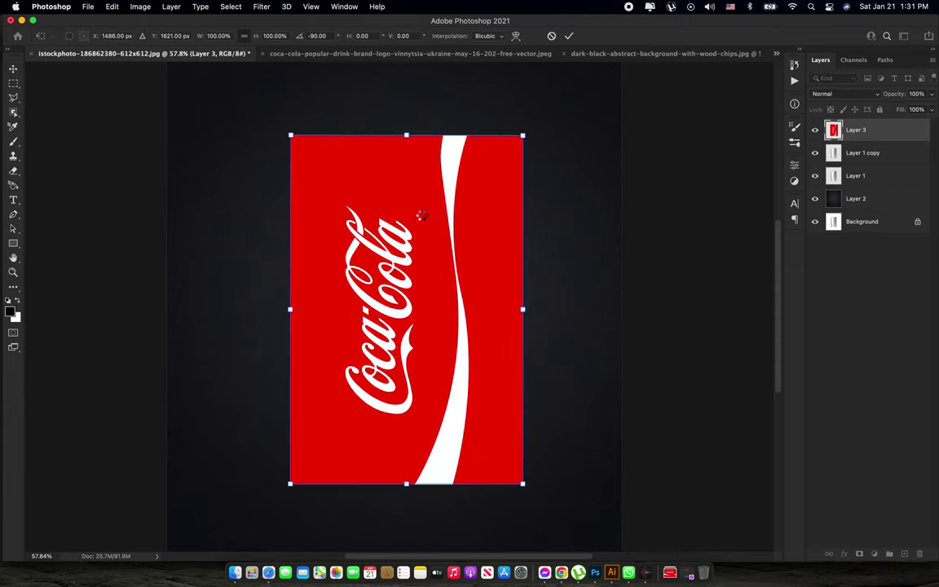
{"action": "key", "text": "Return"}
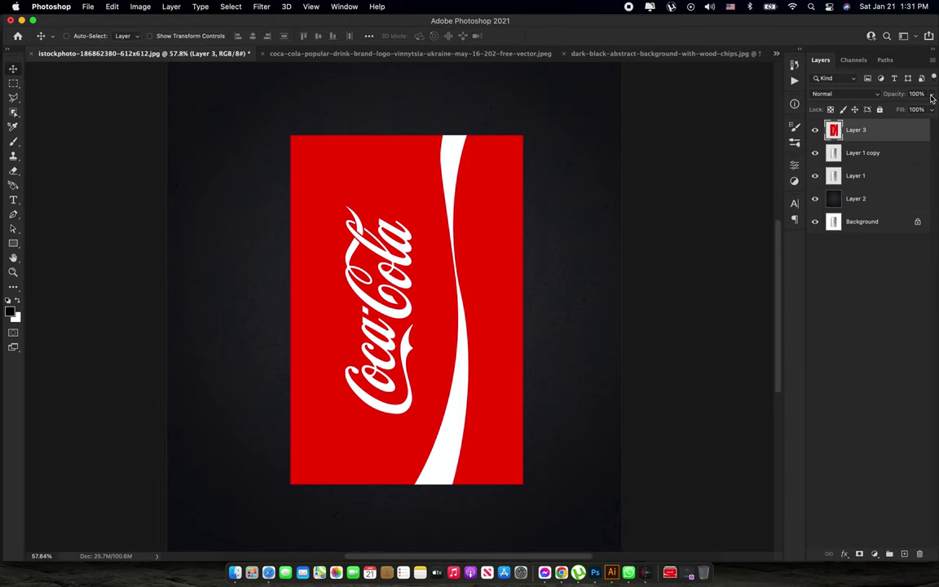
{"action": "left_click_drag", "start_coordinate": [932, 95], "coordinate": [906, 107]}
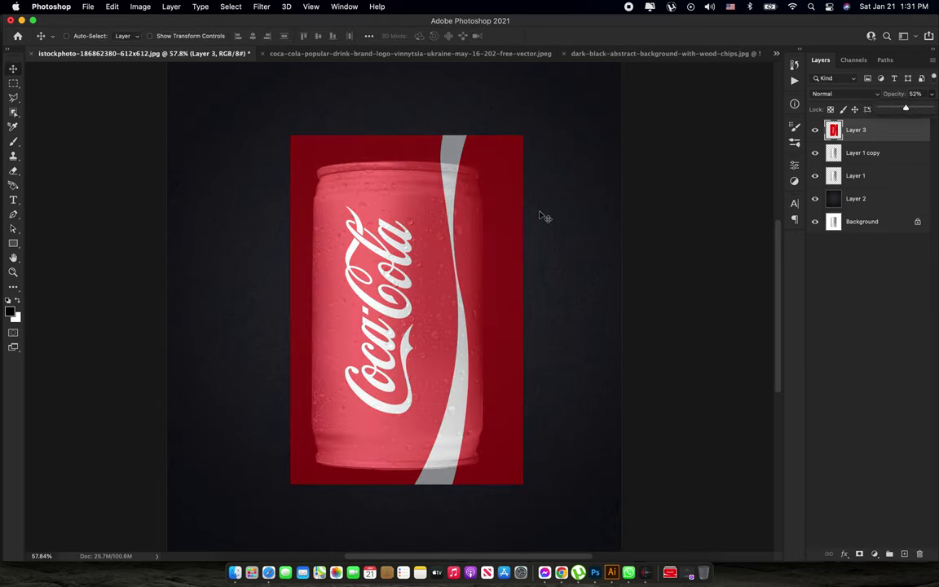
{"action": "left_click_drag", "start_coordinate": [515, 203], "coordinate": [515, 208]}
{"action": "left_click", "coordinate": [932, 94]}
{"action": "left_click", "coordinate": [929, 108]}
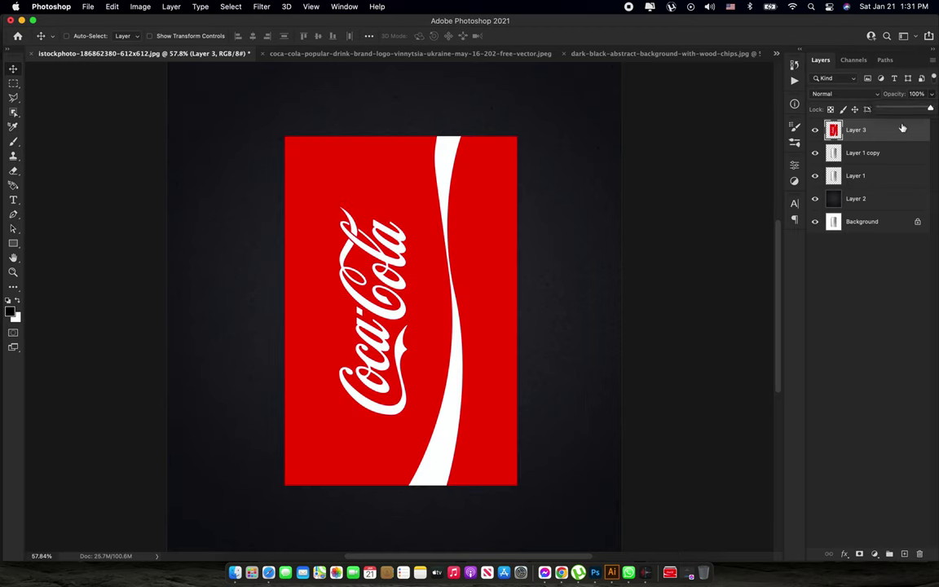
{"action": "left_click", "coordinate": [899, 132]}
{"action": "left_click", "coordinate": [887, 141], "text": "alt"}
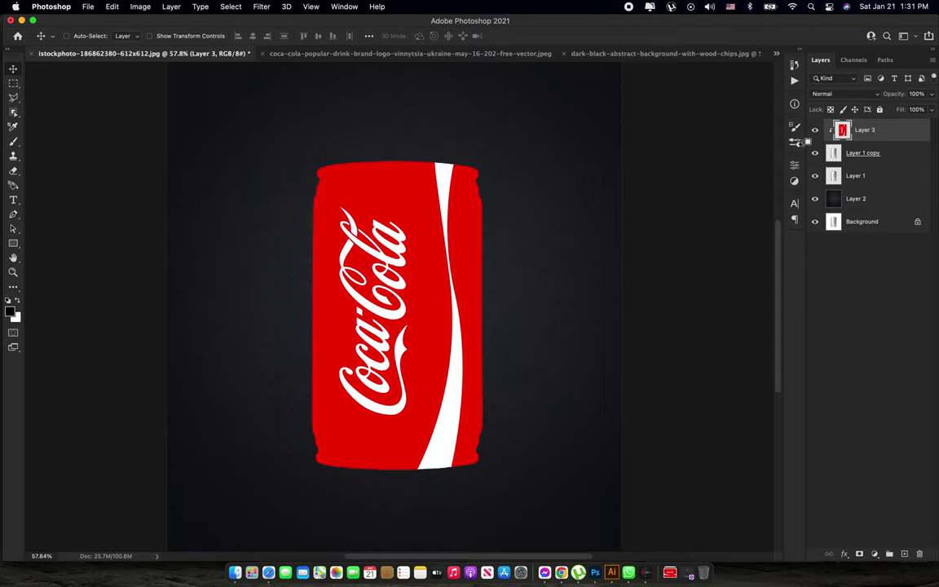
Nudge the Coca-Cola label slightly right and down on the can
{"action": "key", "text": "z"}
{"action": "mouse_move", "coordinate": [422, 247]}
{"action": "left_mouse_down"}
{"action": "mouse_move", "coordinate": [456, 260]}
{"action": "mouse_move", "coordinate": [423, 258]}
{"action": "left_mouse_up"}
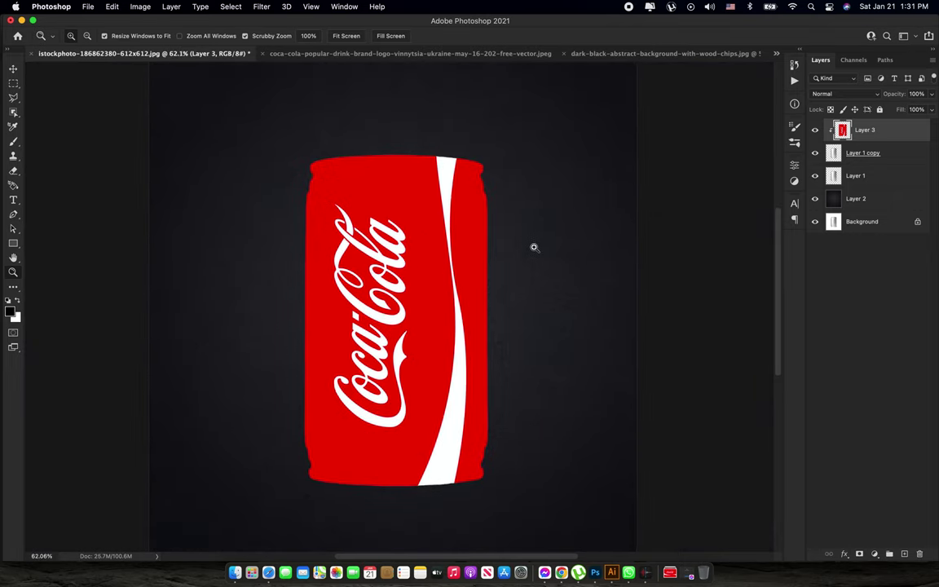
{"action": "key", "text": "v"}
{"action": "left_click_drag", "start_coordinate": [456, 253], "coordinate": [466, 261]}
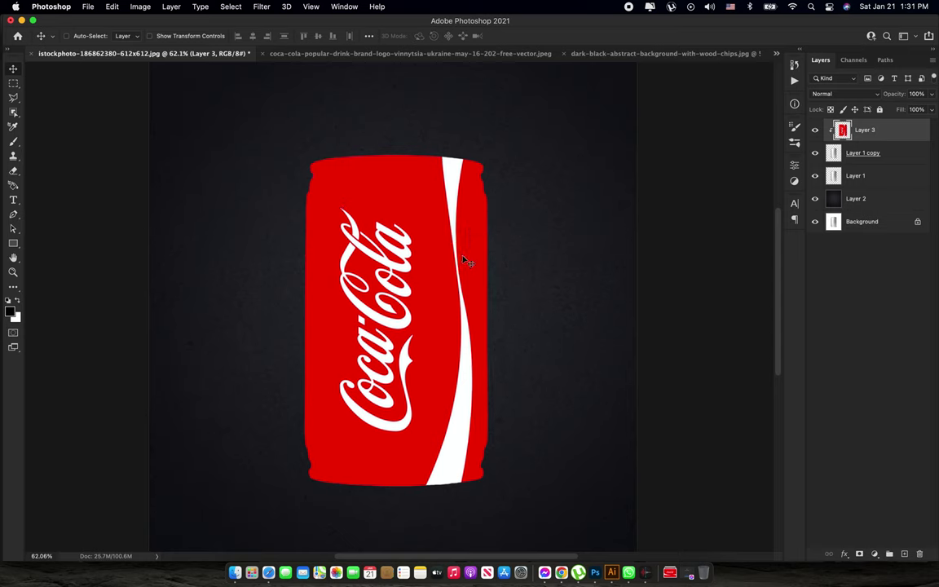
Bring Layer 1, the silver can layer, to the top of the layer stack
{"action": "left_click", "coordinate": [865, 177]}
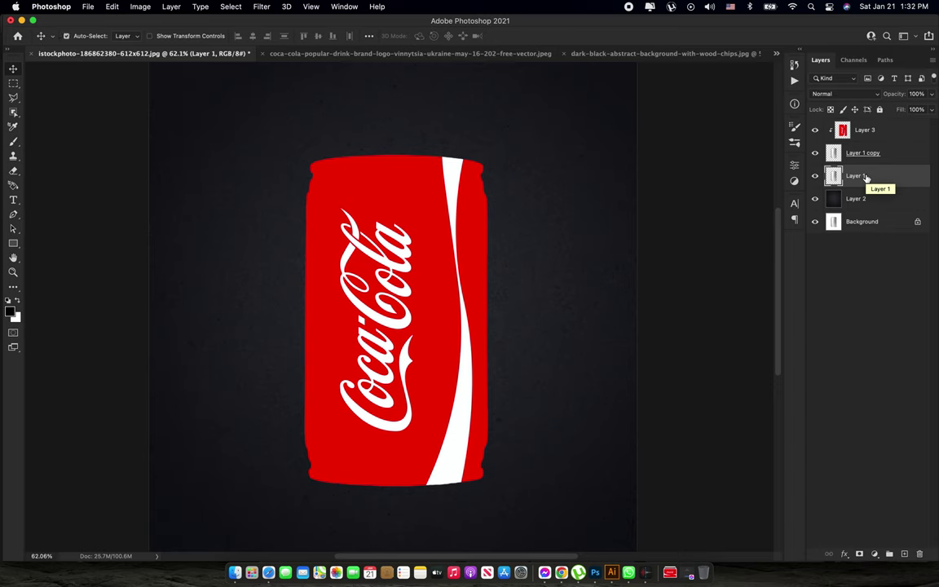
{"action": "key", "text": "ctrl+shift+bracketright"}
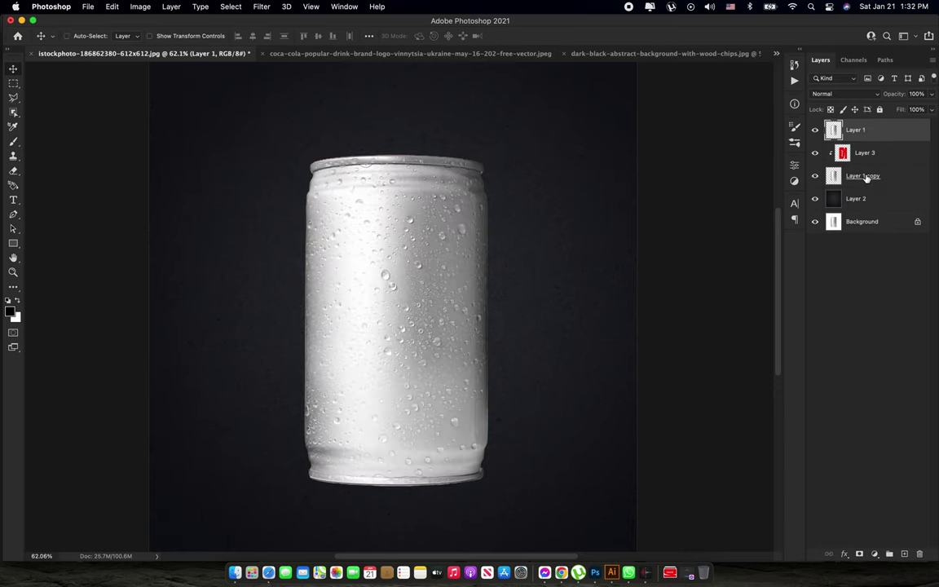
{"action": "left_click", "coordinate": [877, 96]}
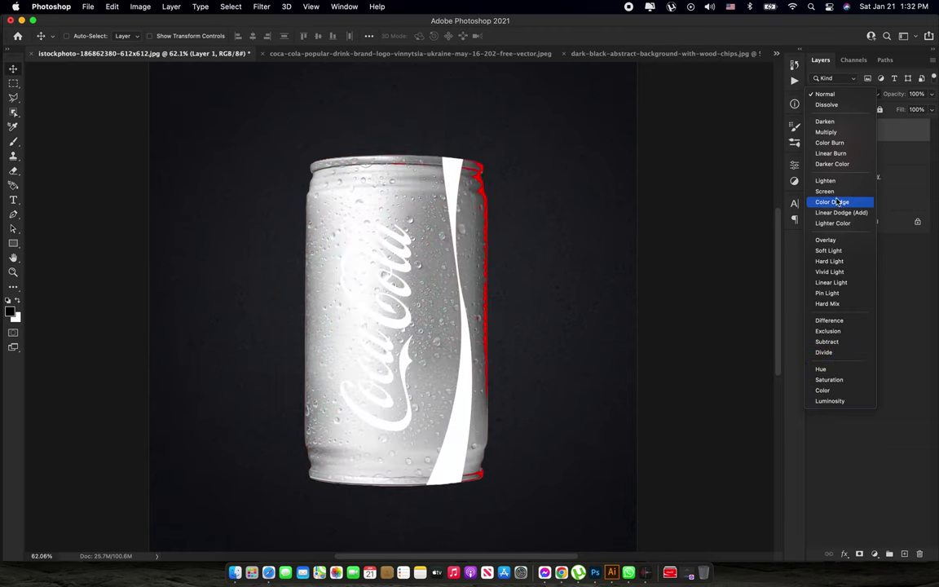
Set Layer 1 to Multiply blend mode at 91% opacity
{"action": "left_click", "coordinate": [826, 132]}
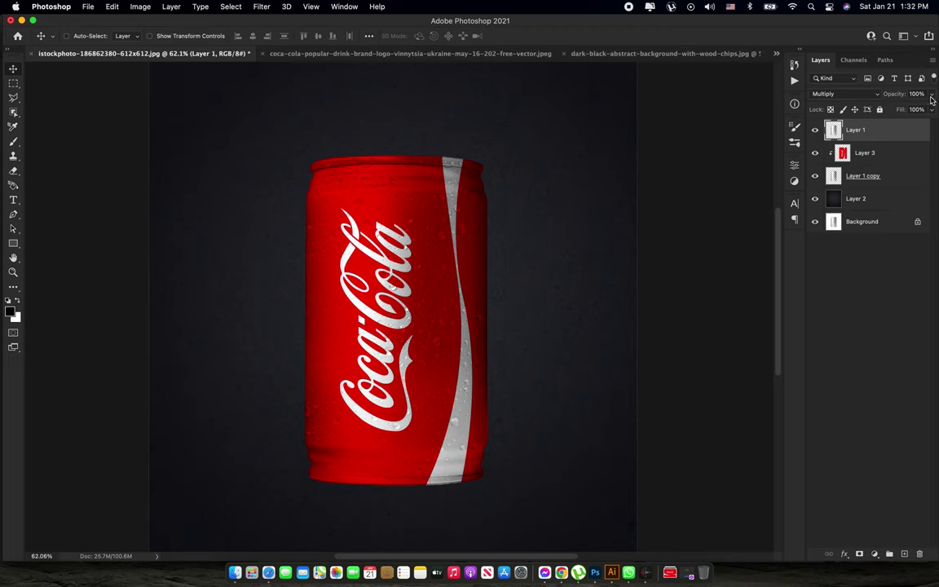
{"action": "left_click", "coordinate": [931, 95]}
{"action": "left_click_drag", "start_coordinate": [930, 109], "coordinate": [924, 110]}
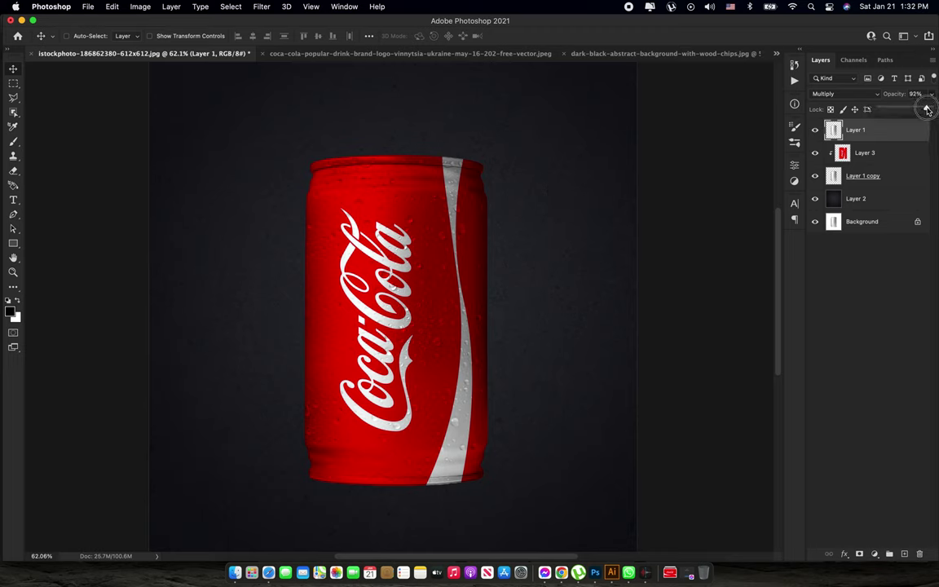
{"action": "left_click_drag", "start_coordinate": [924, 110], "coordinate": [926, 111]}
{"action": "left_click", "coordinate": [898, 132]}
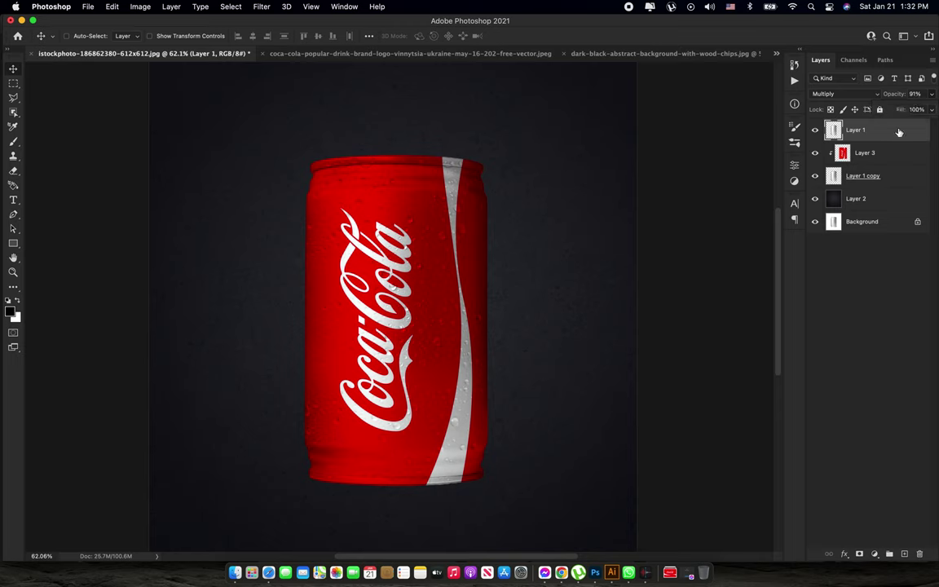
{"action": "right_click", "coordinate": [884, 133]}
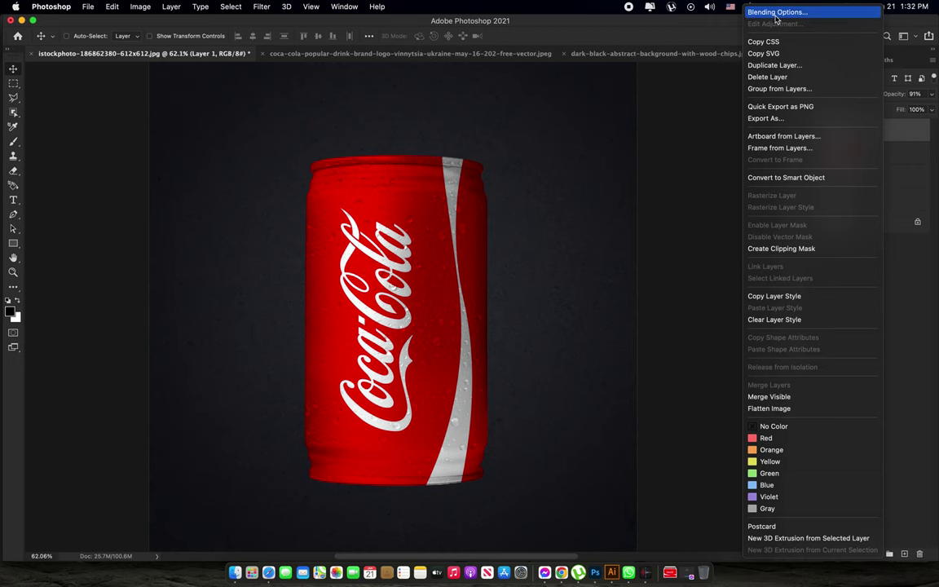
In Layer 1's Blending Options, split the Underlying Layer white slider at 252/255
{"action": "left_click", "coordinate": [658, 184]}
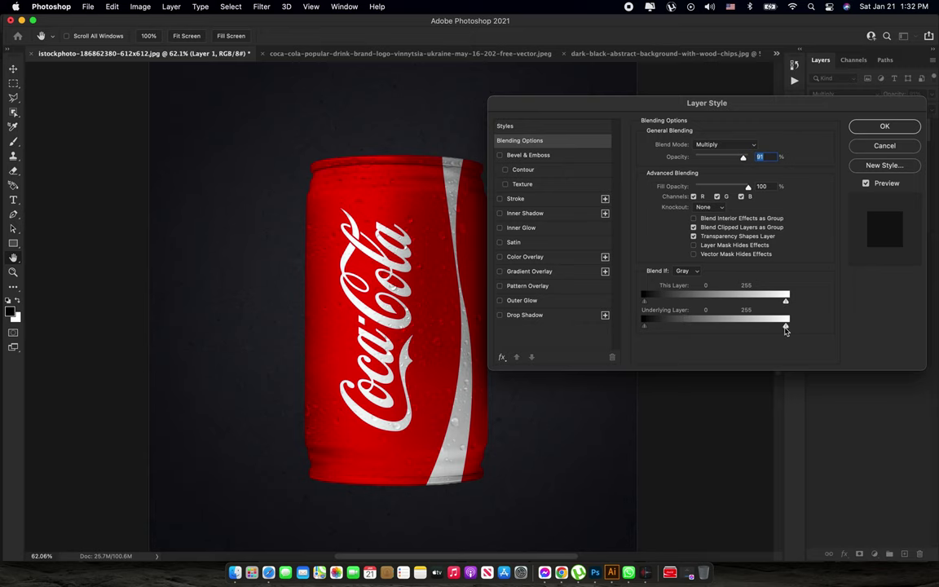
{"action": "left_click_drag", "start_coordinate": [734, 114], "coordinate": [746, 113]}
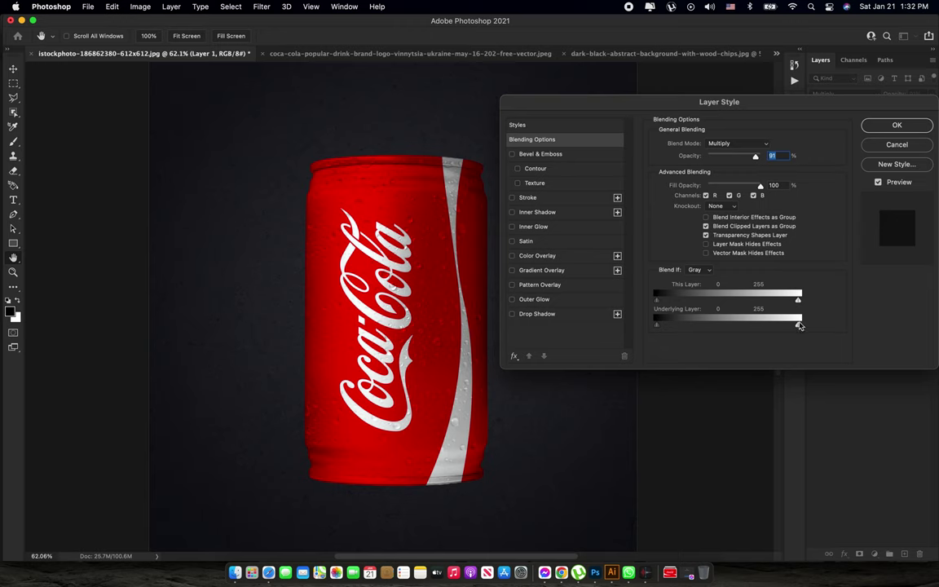
{"action": "left_click_drag", "start_coordinate": [798, 327], "coordinate": [787, 326]}
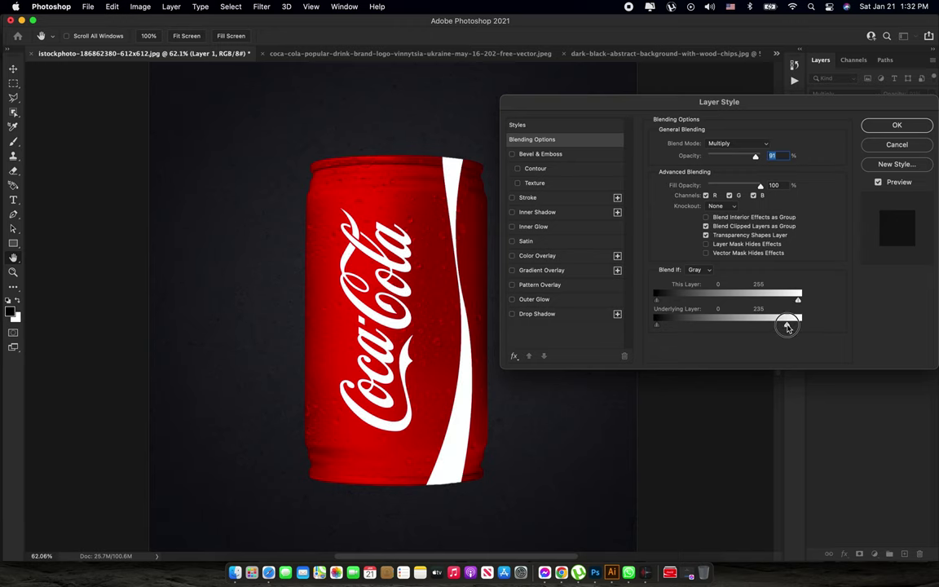
{"action": "mouse_move", "coordinate": [787, 326]}
{"action": "left_mouse_down"}
{"action": "mouse_move", "coordinate": [808, 329]}
{"action": "mouse_move", "coordinate": [786, 326]}
{"action": "left_mouse_up"}
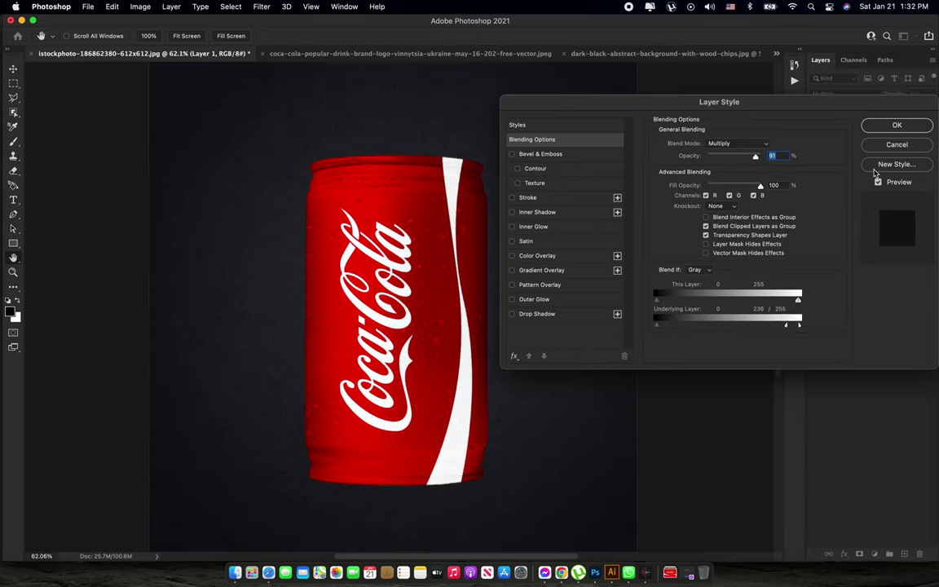
{"action": "mouse_move", "coordinate": [858, 109]}
{"action": "left_mouse_down"}
{"action": "mouse_move", "coordinate": [701, 254]}
{"action": "mouse_move", "coordinate": [783, 137]}
{"action": "left_mouse_up"}
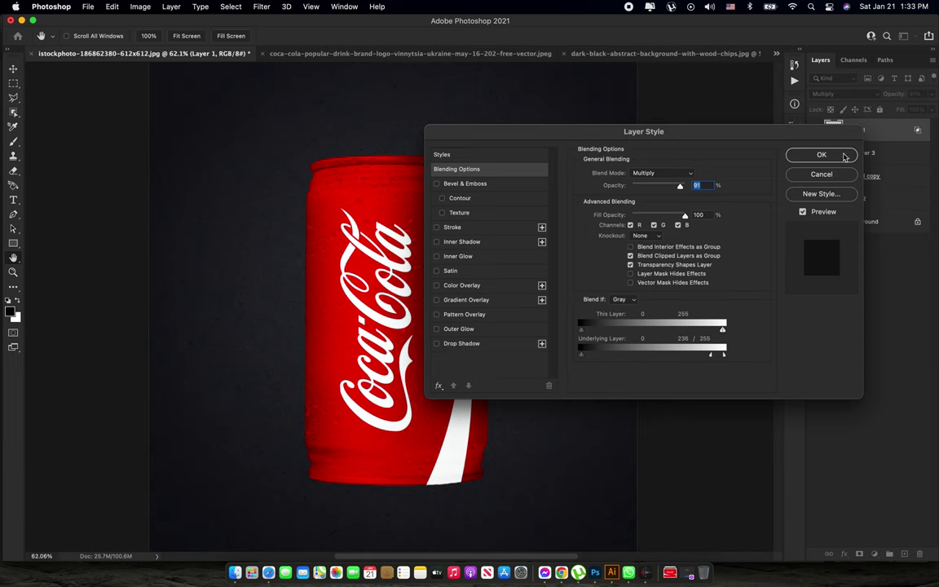
{"action": "left_click_drag", "start_coordinate": [703, 136], "coordinate": [740, 130]}
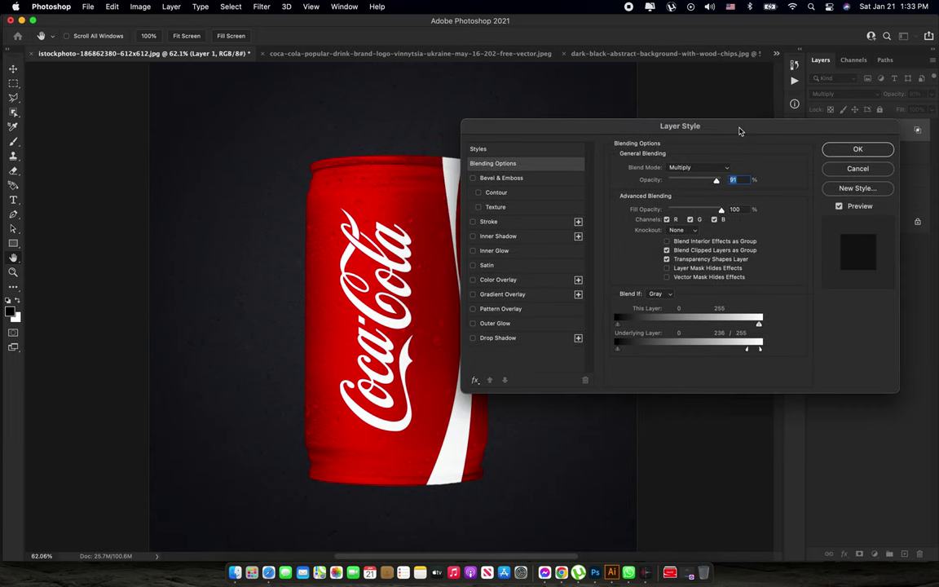
{"action": "left_click_drag", "start_coordinate": [748, 351], "coordinate": [759, 349]}
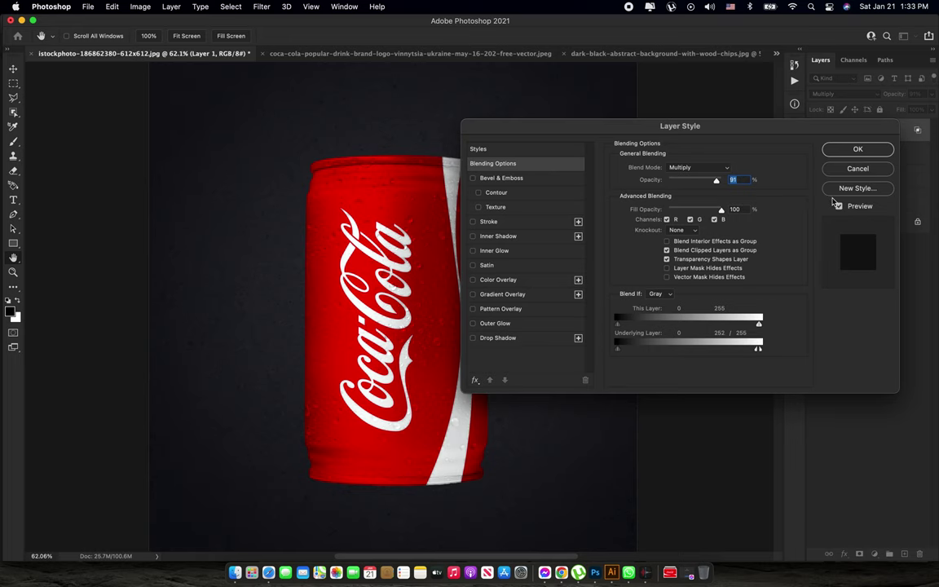
{"action": "left_click", "coordinate": [848, 152]}
Zoom in to inspect the droplets and logo, fit the image on screen, and select Layer 3
{"action": "left_click_drag", "start_coordinate": [442, 264], "coordinate": [484, 304]}
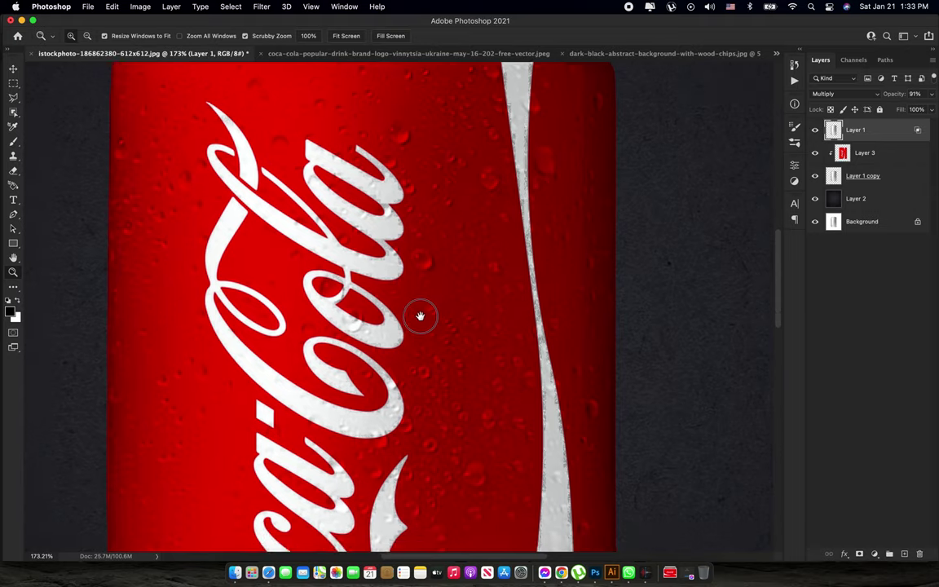
{"action": "left_click_drag", "start_coordinate": [419, 316], "coordinate": [412, 270]}
{"action": "scroll", "coordinate": [455, 415], "scroll_direction": "down", "scroll_amount": 3}
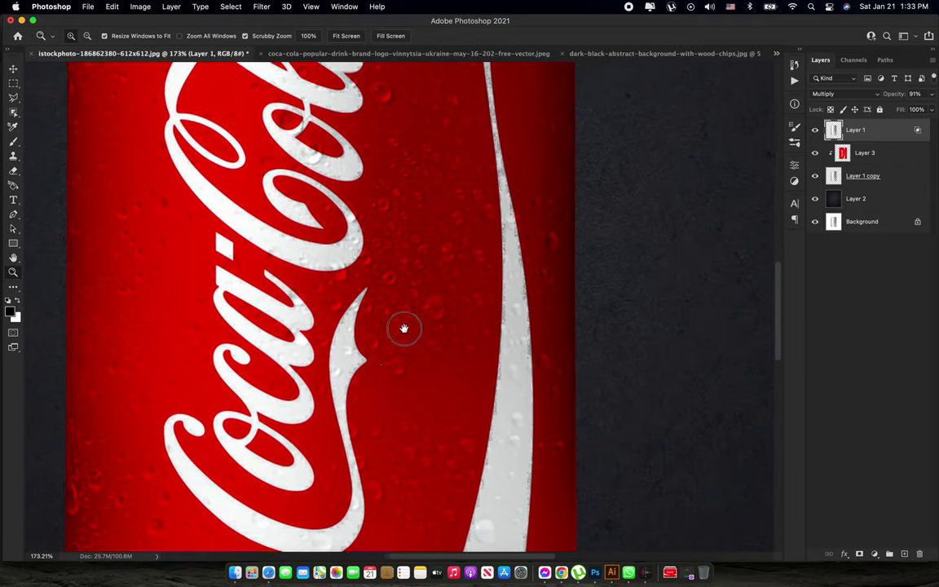
{"action": "scroll", "coordinate": [398, 335], "scroll_direction": "down", "scroll_amount": 2}
{"action": "right_click", "coordinate": [426, 274]}
{"action": "left_click", "coordinate": [446, 279]}
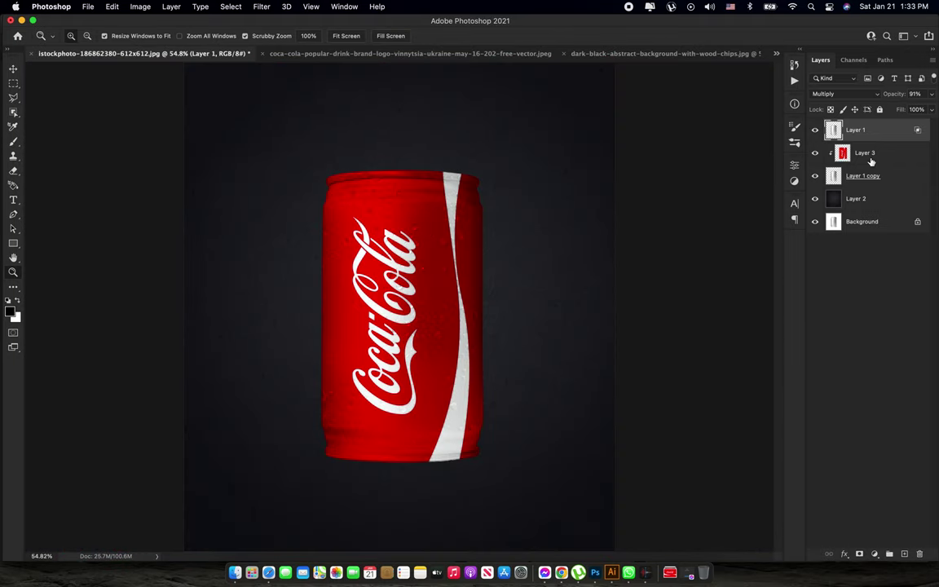
{"action": "key", "text": "v"}
{"action": "left_click", "coordinate": [870, 153]}
{"action": "left_click_drag", "start_coordinate": [461, 294], "coordinate": [473, 295]}
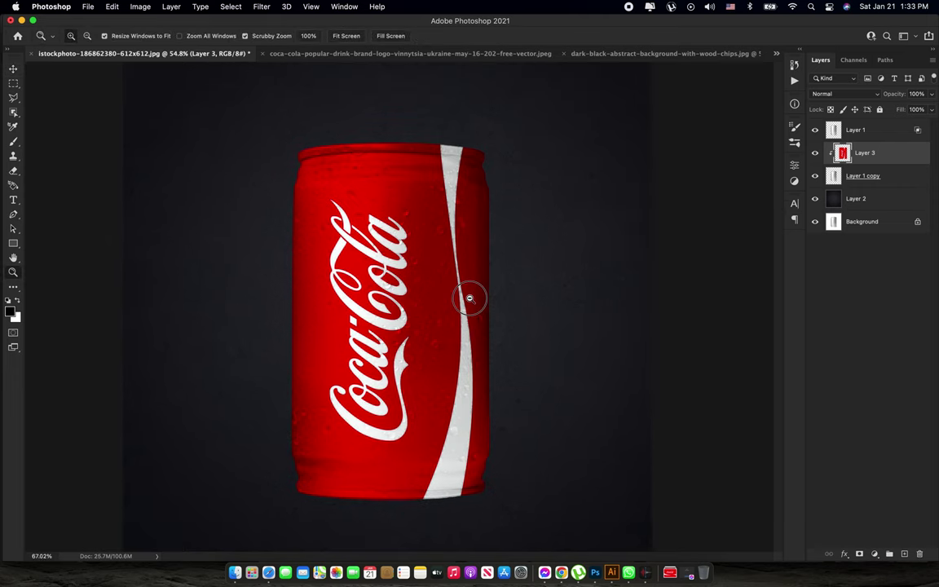
{"action": "left_click", "coordinate": [843, 94]}
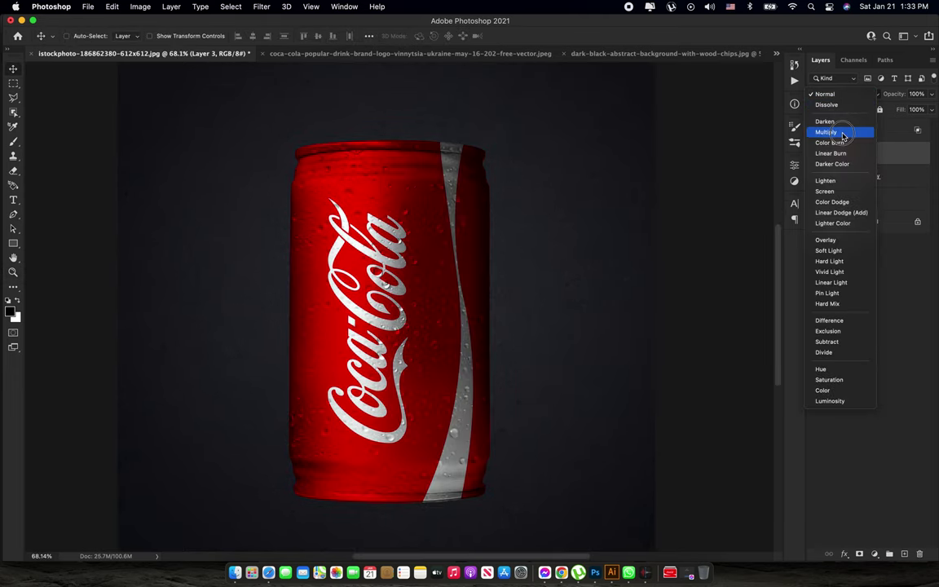
{"action": "left_click", "coordinate": [843, 135]}
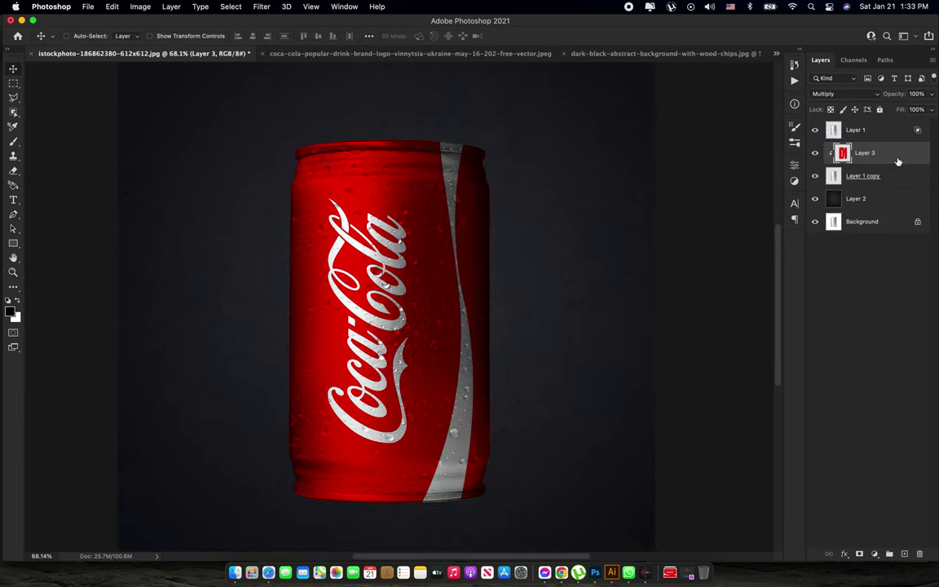
{"action": "key", "text": "z"}
{"action": "mouse_move", "coordinate": [395, 300]}
{"action": "left_mouse_down"}
{"action": "mouse_move", "coordinate": [426, 305]}
{"action": "mouse_move", "coordinate": [447, 348]}
{"action": "mouse_move", "coordinate": [412, 282]}
{"action": "left_mouse_up"}
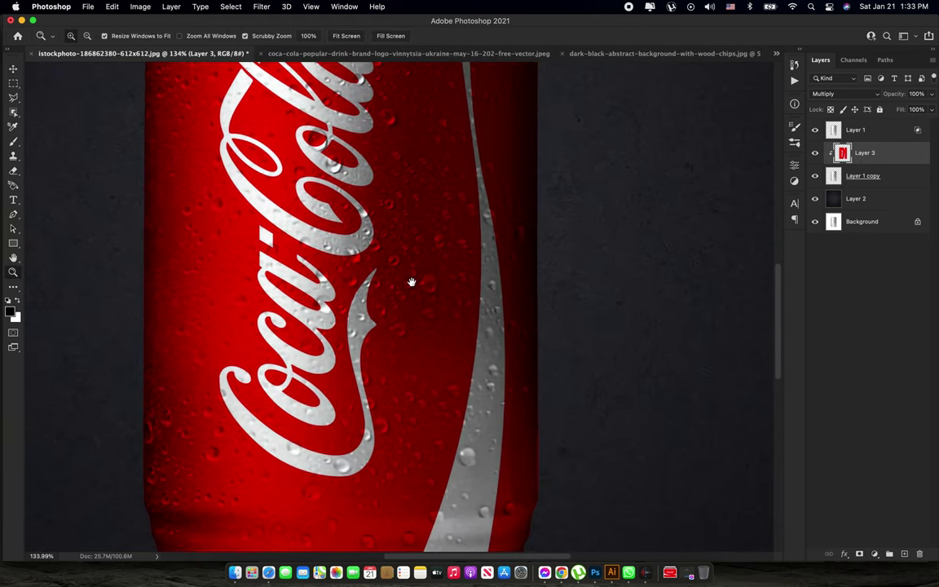
{"action": "right_click", "coordinate": [445, 330]}
{"action": "left_click", "coordinate": [455, 334]}
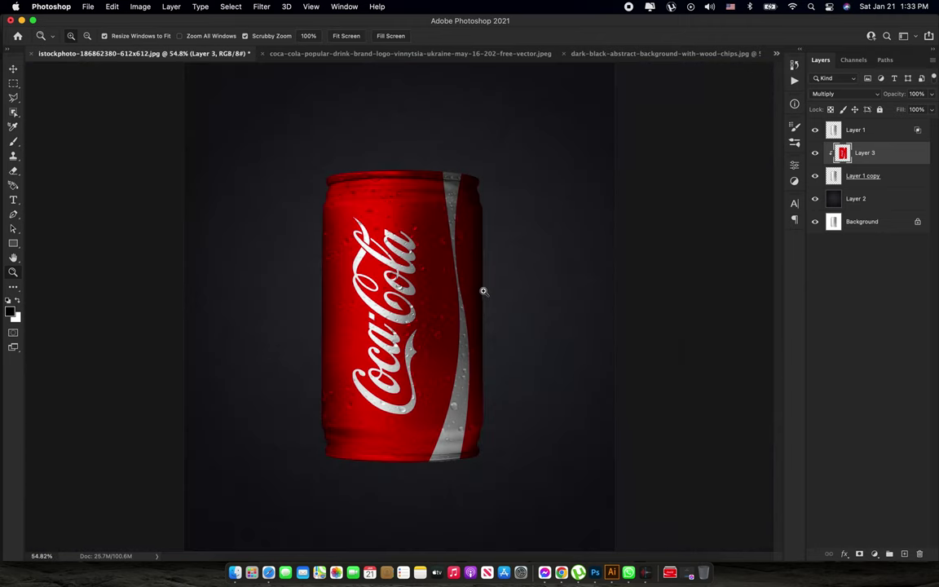
{"action": "left_click_drag", "start_coordinate": [456, 340], "coordinate": [449, 330]}
{"action": "key", "text": "v"}
{"action": "left_click", "coordinate": [931, 94]}
{"action": "left_click_drag", "start_coordinate": [930, 108], "coordinate": [936, 110]}
{"action": "left_click", "coordinate": [877, 162]}
{"action": "left_click", "coordinate": [882, 130]}
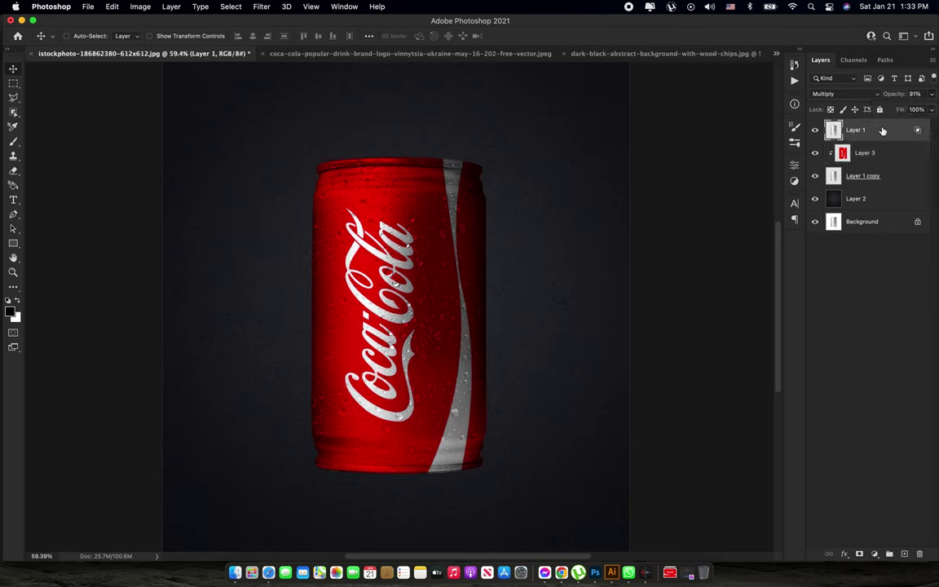
{"action": "scroll", "coordinate": [513, 330], "scroll_direction": "up", "scroll_amount": 3}
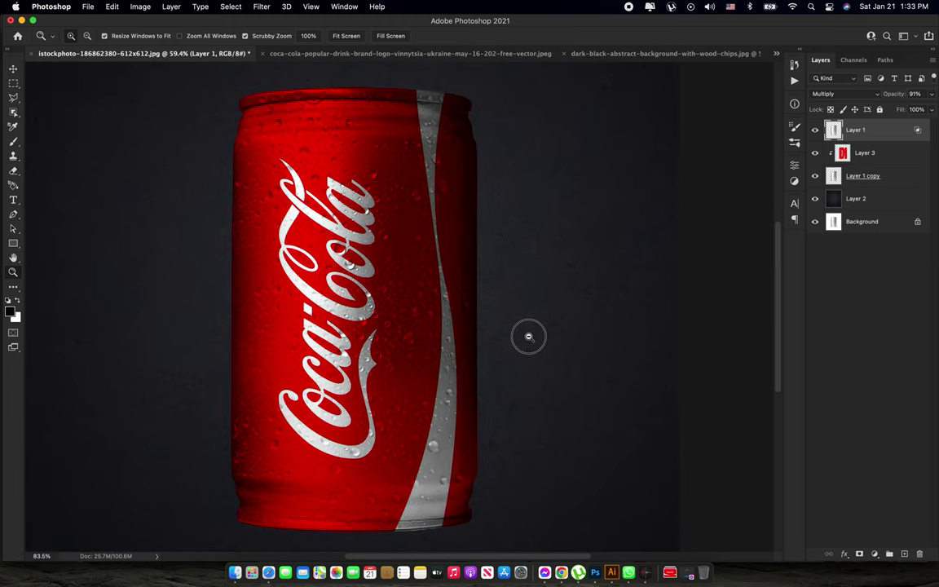
{"action": "left_click_drag", "start_coordinate": [514, 297], "coordinate": [489, 297]}
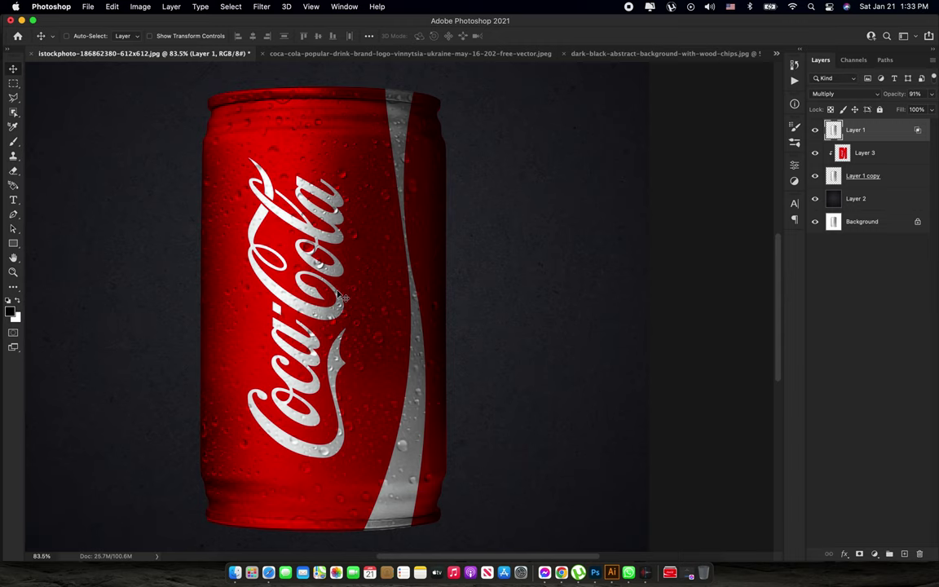
{"action": "key", "text": "z"}
{"action": "left_click", "coordinate": [374, 315], "text": "alt"}
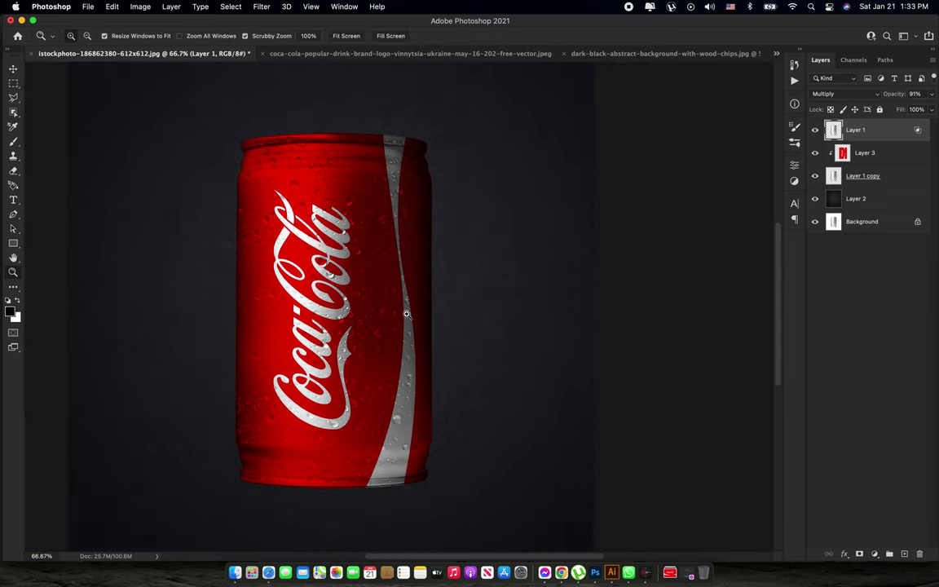
{"action": "key", "text": "v"}
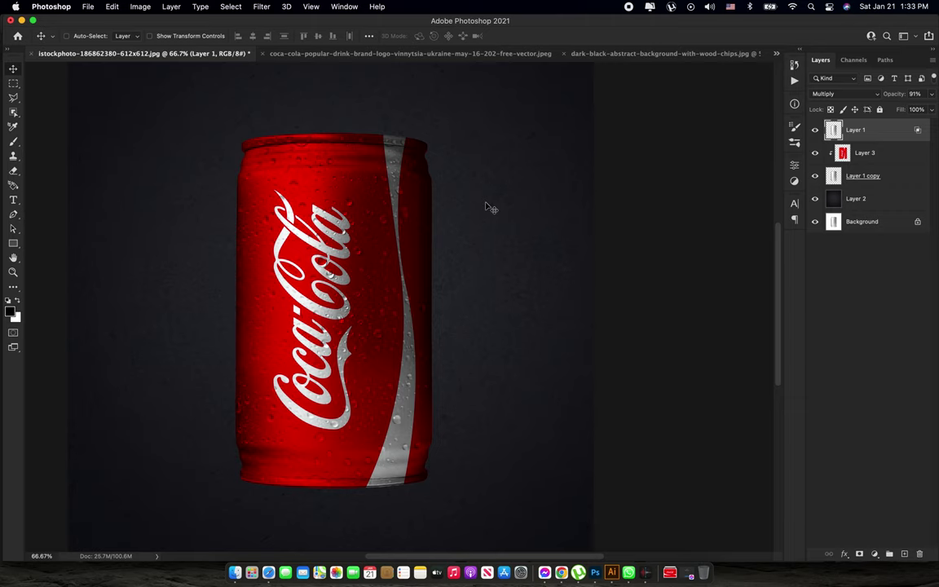
{"action": "scroll", "coordinate": [486, 208], "scroll_direction": "right", "scroll_amount": 2}
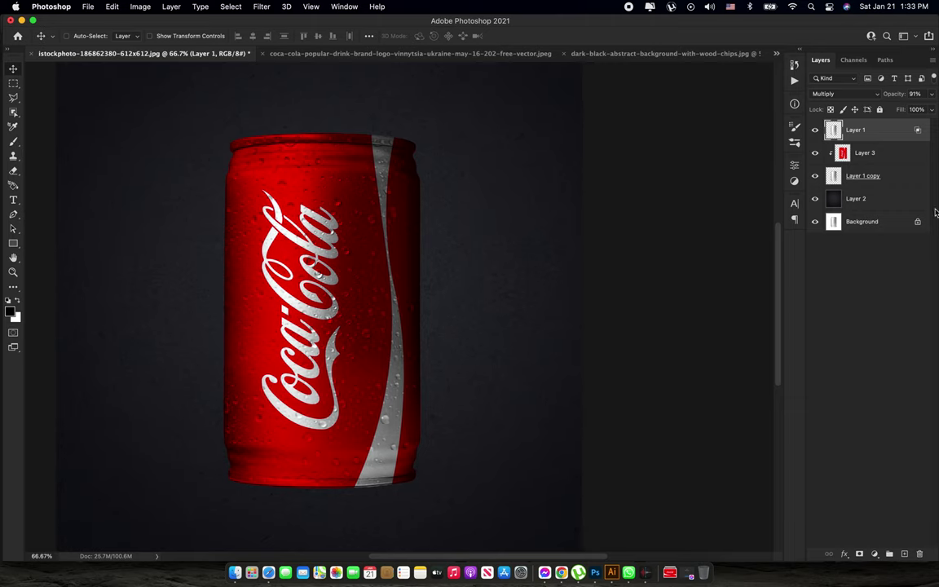
{"action": "key", "text": "ctrl+l"}
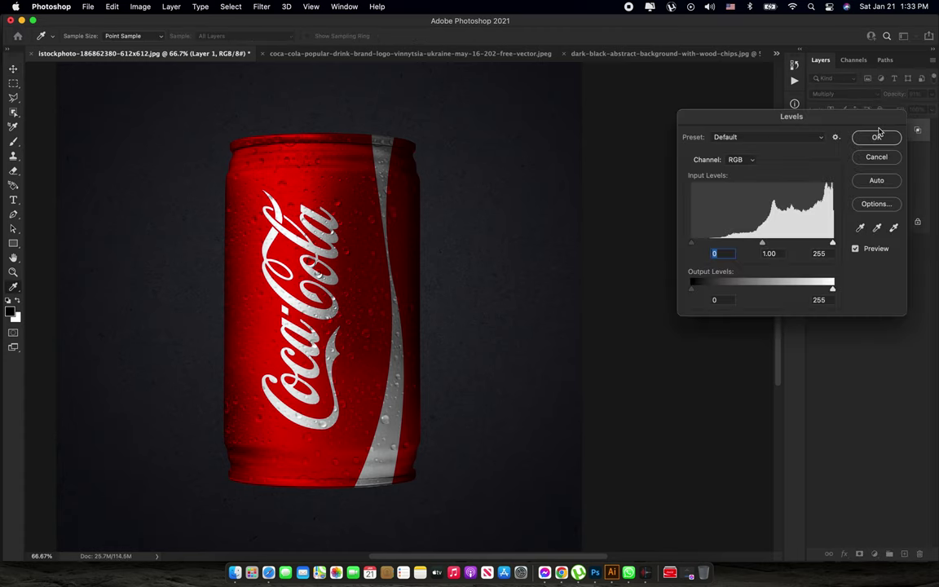
Apply Levels to Layer 1 with the black input point raised to 33 (33, 1.18, 255)
{"action": "left_click_drag", "start_coordinate": [691, 243], "coordinate": [710, 244]}
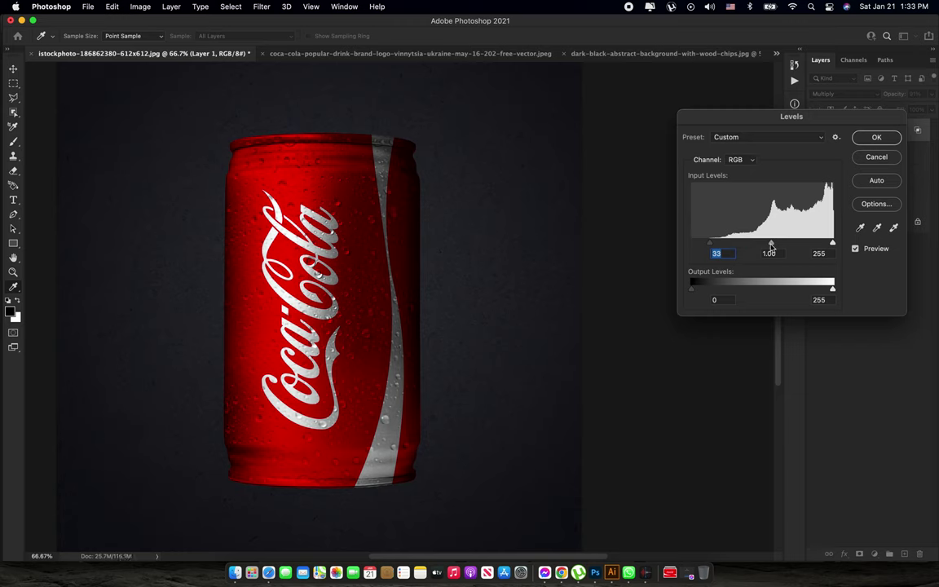
{"action": "left_click_drag", "start_coordinate": [768, 244], "coordinate": [765, 246]}
{"action": "left_click", "coordinate": [876, 139]}
{"action": "key", "text": "z"}
{"action": "mouse_move", "coordinate": [379, 329]}
{"action": "left_mouse_down"}
{"action": "mouse_move", "coordinate": [388, 322]}
{"action": "mouse_move", "coordinate": [364, 320]}
{"action": "mouse_move", "coordinate": [348, 295]}
{"action": "left_mouse_up"}
{"action": "key", "text": "v"}
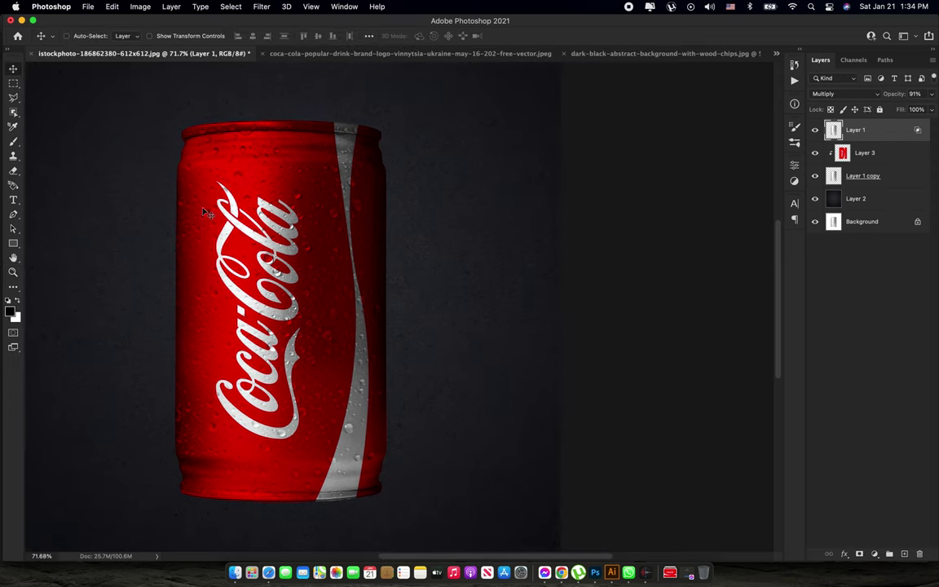
Duplicate Layer 1, Layer 3 and Layer 1 copy, then merge the copies into Layer 1 copy 3
{"action": "key", "text": "z"}
{"action": "left_click", "coordinate": [340, 306], "text": "alt"}
{"action": "key", "text": "v"}
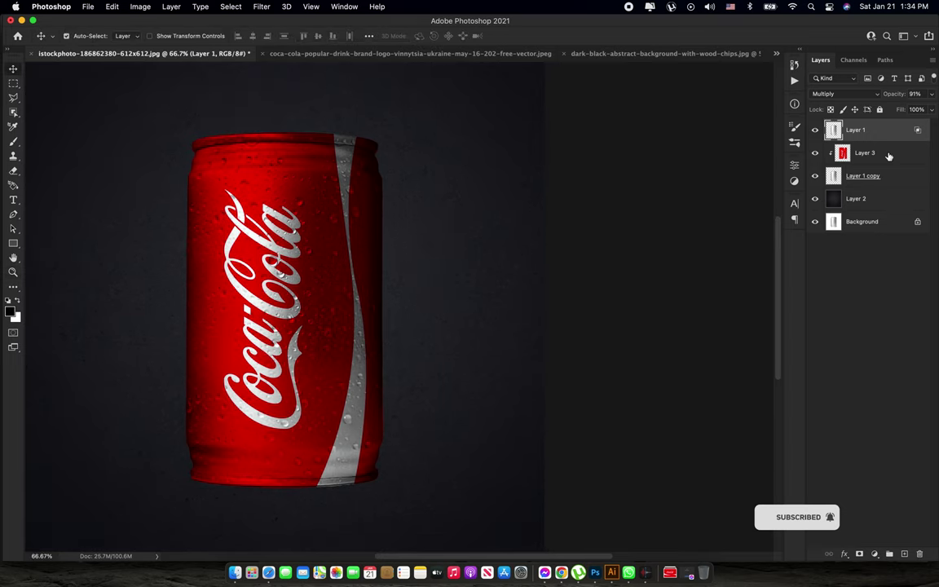
{"action": "left_click", "coordinate": [888, 156], "text": "shift"}
{"action": "left_click", "coordinate": [881, 175], "text": "shift"}
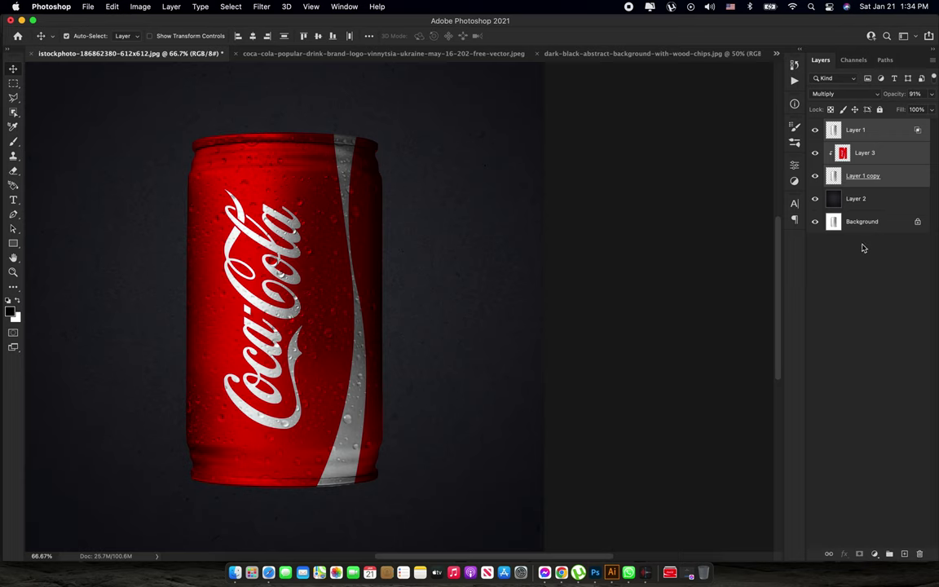
{"action": "key", "text": "super+j"}
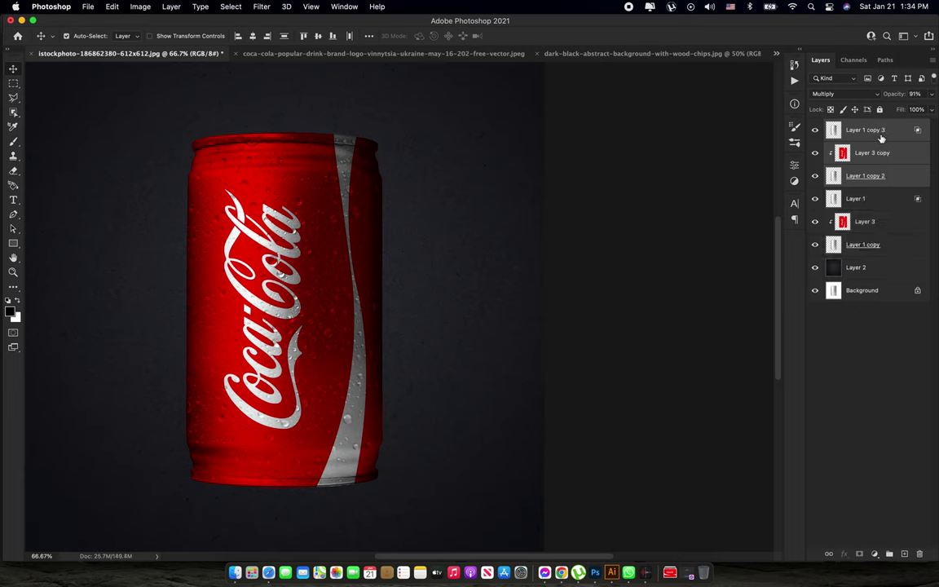
{"action": "key", "text": "super+e"}
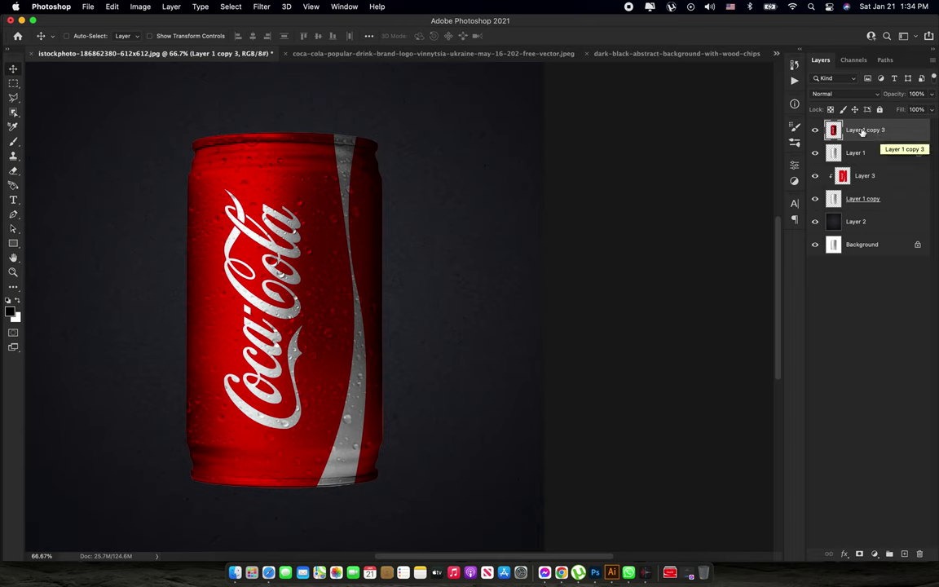
Apply a Camera Raw Filter with Clarity +28, Texture +5, Exposure +0.40 and a slight Contrast boost
{"action": "left_click", "coordinate": [261, 7]}
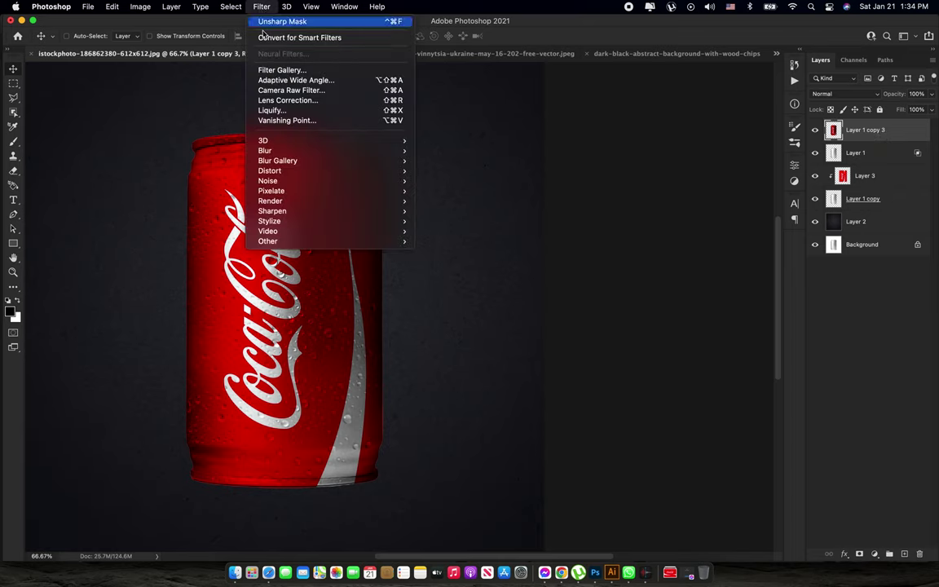
{"action": "left_click", "coordinate": [294, 90]}
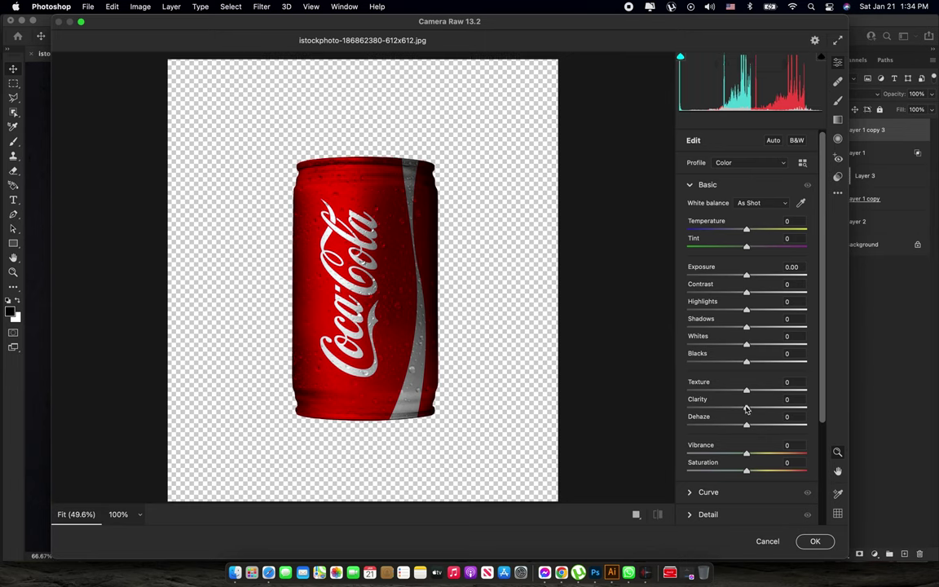
{"action": "left_click_drag", "start_coordinate": [746, 409], "coordinate": [763, 412]}
{"action": "left_click_drag", "start_coordinate": [746, 454], "coordinate": [749, 458]}
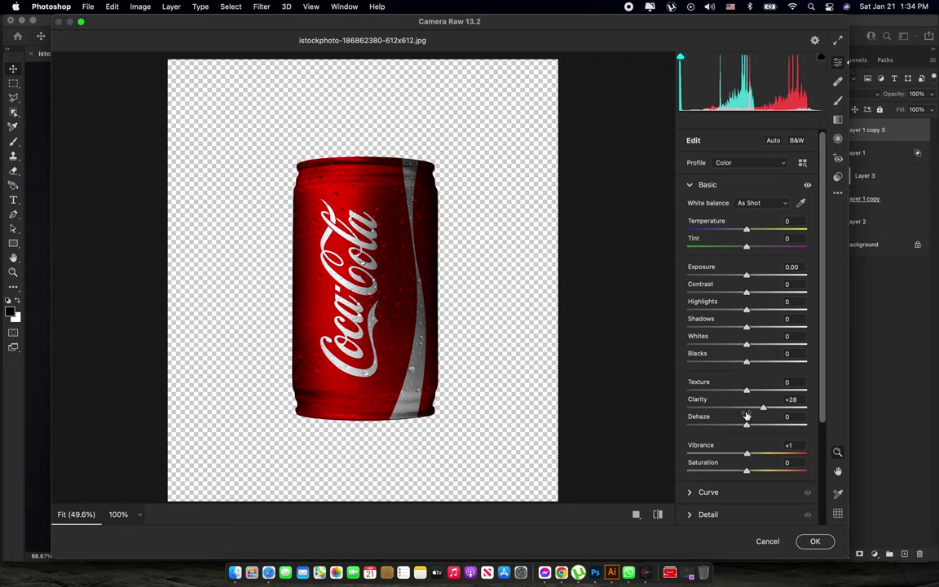
{"action": "left_click_drag", "start_coordinate": [746, 390], "coordinate": [751, 392]}
{"action": "left_click_drag", "start_coordinate": [747, 275], "coordinate": [751, 277]}
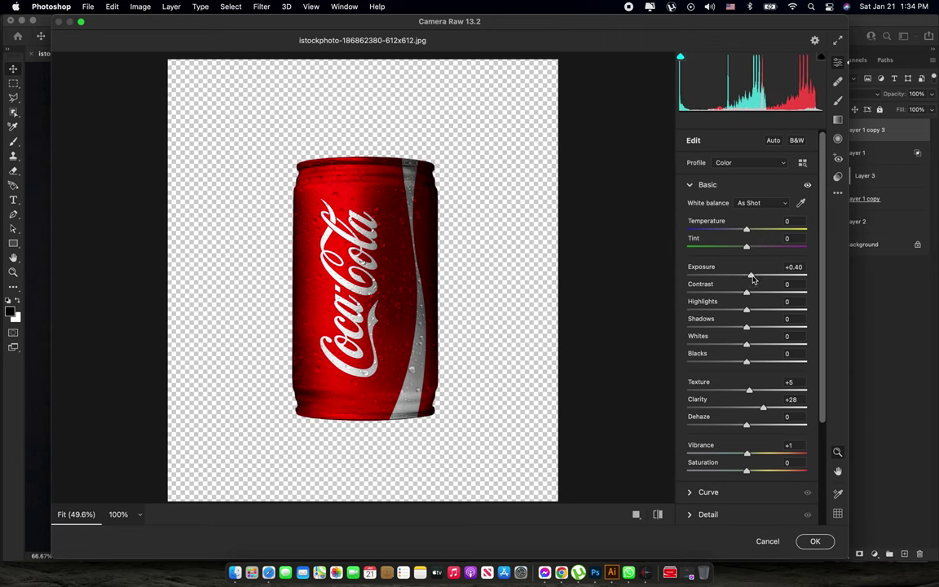
{"action": "left_click_drag", "start_coordinate": [746, 292], "coordinate": [751, 286]}
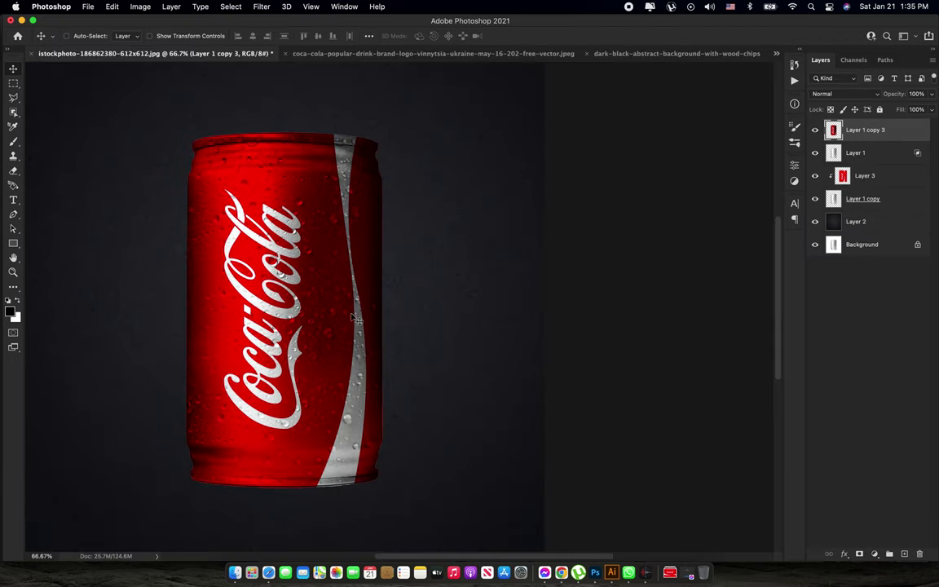
Apply Unsharp Mask to the merged can at Amount 33%, Radius 7.2 pixels, Threshold 11 levels
{"action": "left_click_drag", "start_coordinate": [288, 283], "coordinate": [308, 285]}
{"action": "key", "text": "v"}
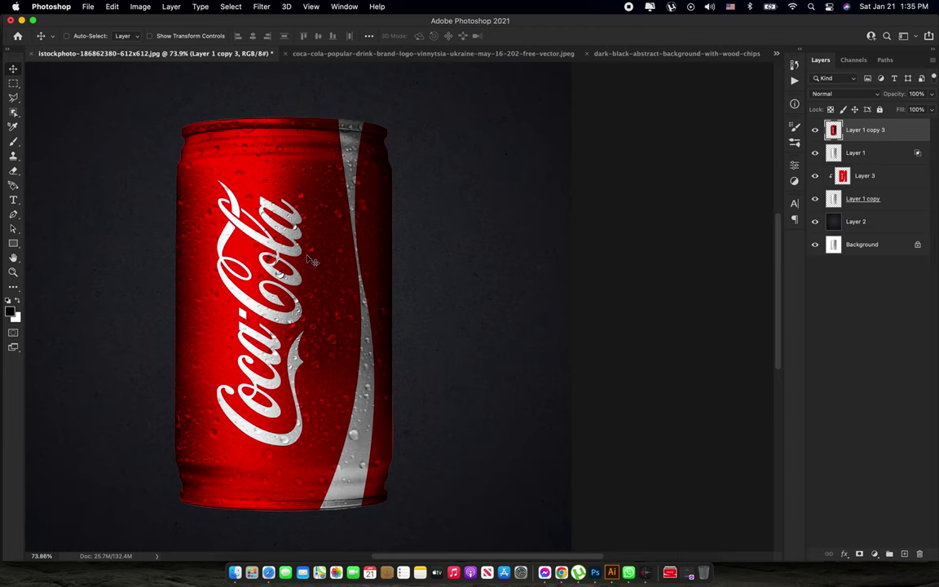
{"action": "left_click", "coordinate": [264, 7]}
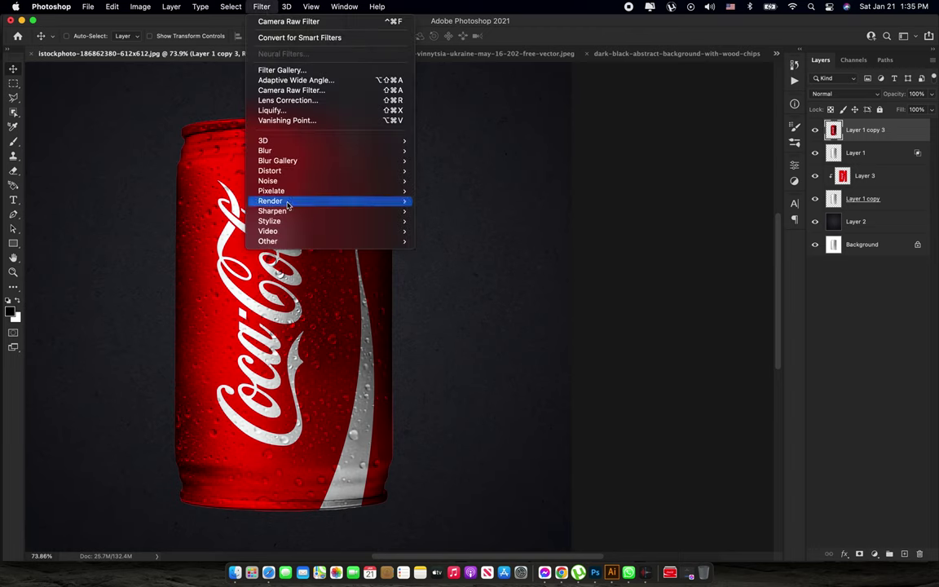
{"action": "mouse_move", "coordinate": [272, 211]}
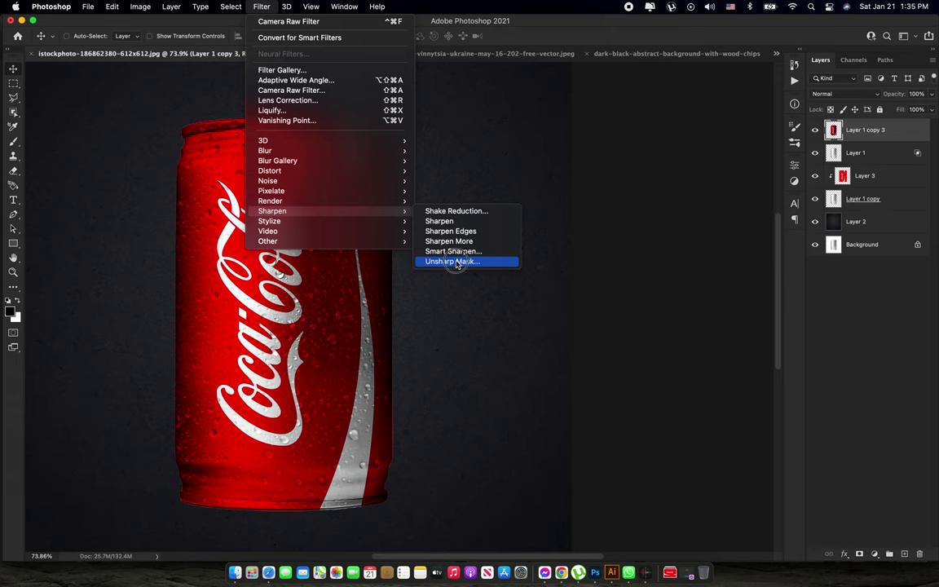
{"action": "left_click", "coordinate": [453, 260]}
{"action": "left_click_drag", "start_coordinate": [656, 183], "coordinate": [554, 135]}
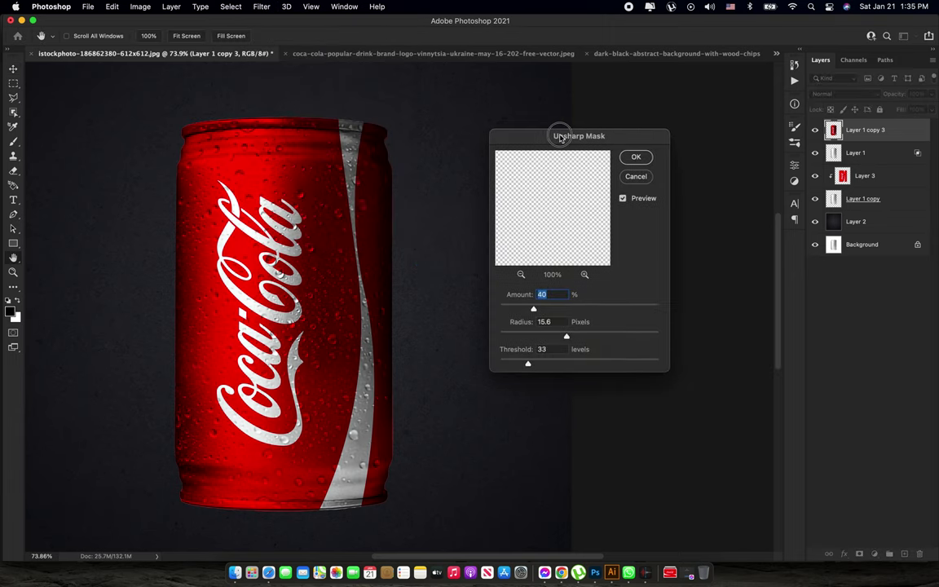
{"action": "left_click", "coordinate": [511, 272]}
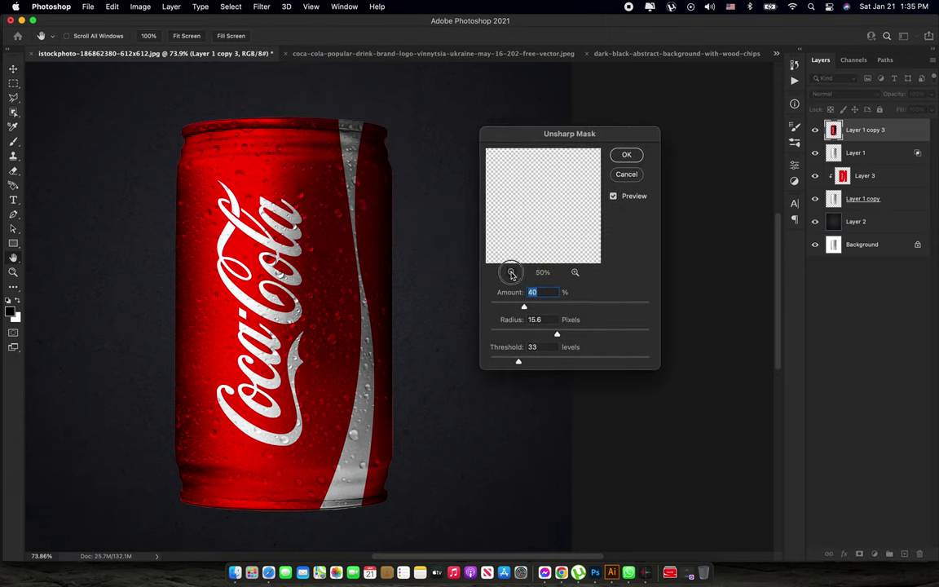
{"action": "left_click", "coordinate": [511, 272]}
{"action": "left_click", "coordinate": [576, 273]}
{"action": "left_click", "coordinate": [576, 272]}
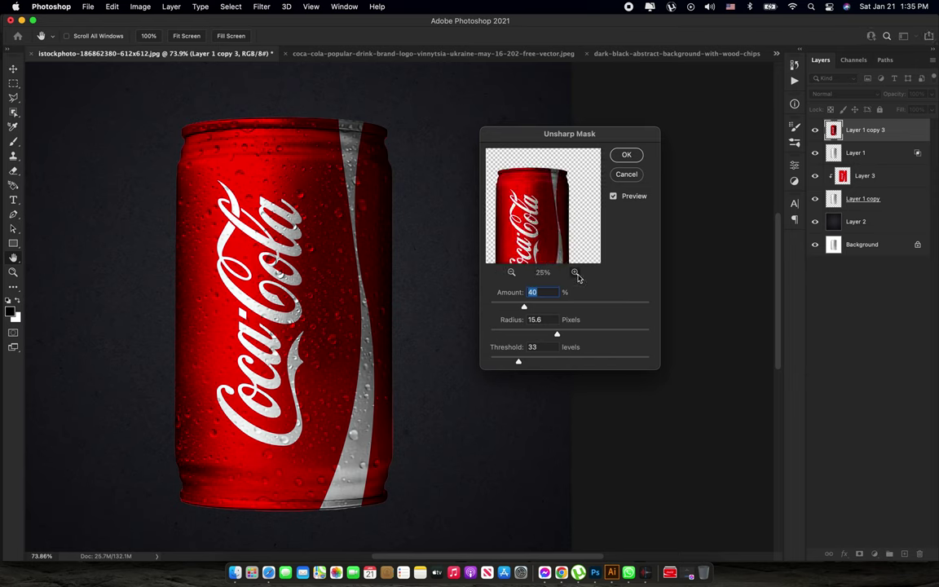
{"action": "mouse_move", "coordinate": [518, 362]}
{"action": "left_mouse_down"}
{"action": "mouse_move", "coordinate": [470, 359]}
{"action": "mouse_move", "coordinate": [500, 362]}
{"action": "left_mouse_up"}
{"action": "left_click_drag", "start_coordinate": [524, 306], "coordinate": [543, 334]}
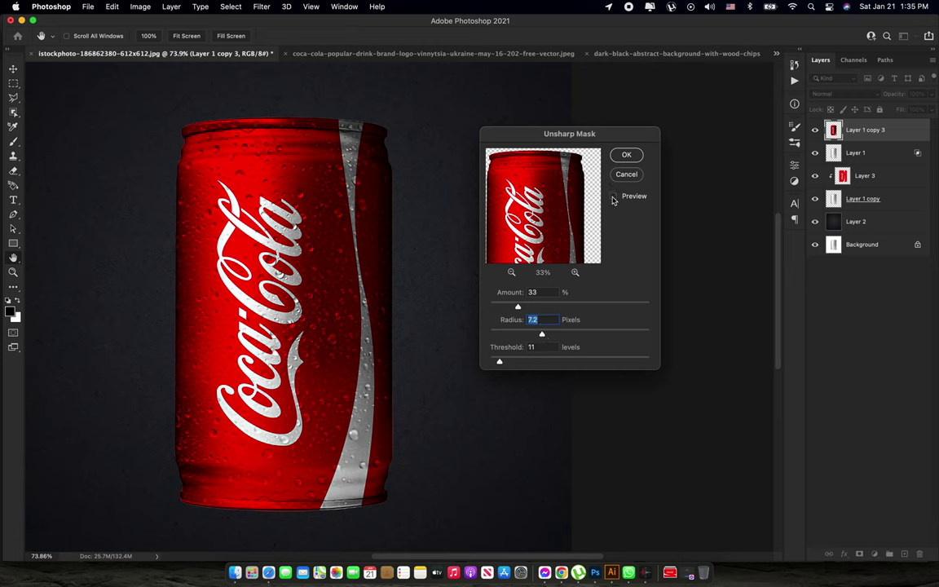
{"action": "left_click", "coordinate": [626, 154]}
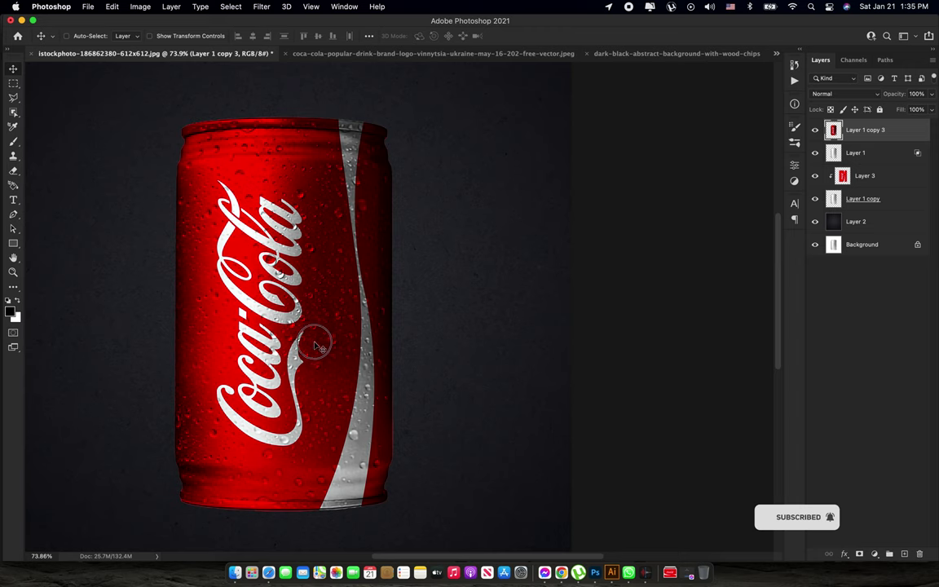
{"action": "key", "text": "z"}
{"action": "left_click_drag", "start_coordinate": [293, 321], "coordinate": [334, 314]}
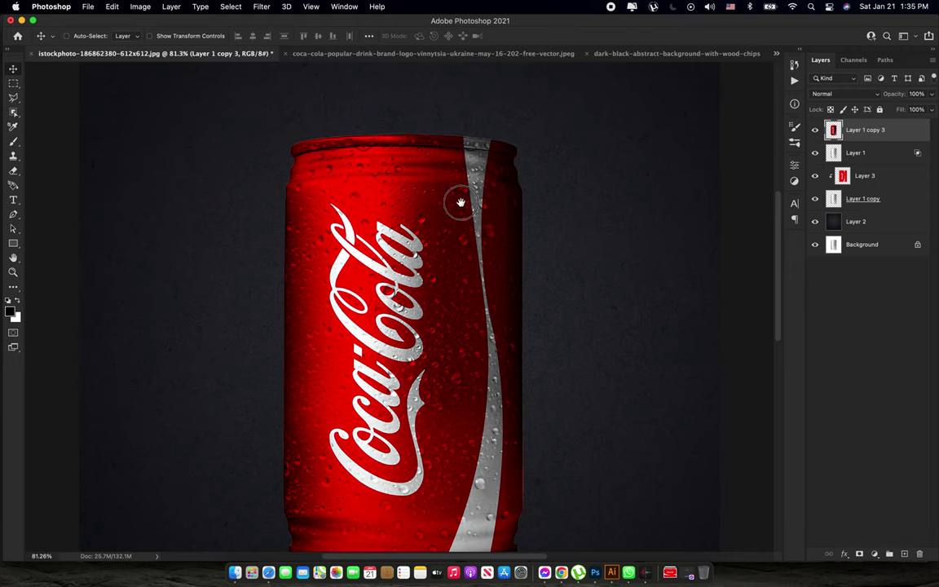
{"action": "left_click_drag", "start_coordinate": [461, 202], "coordinate": [386, 151]}
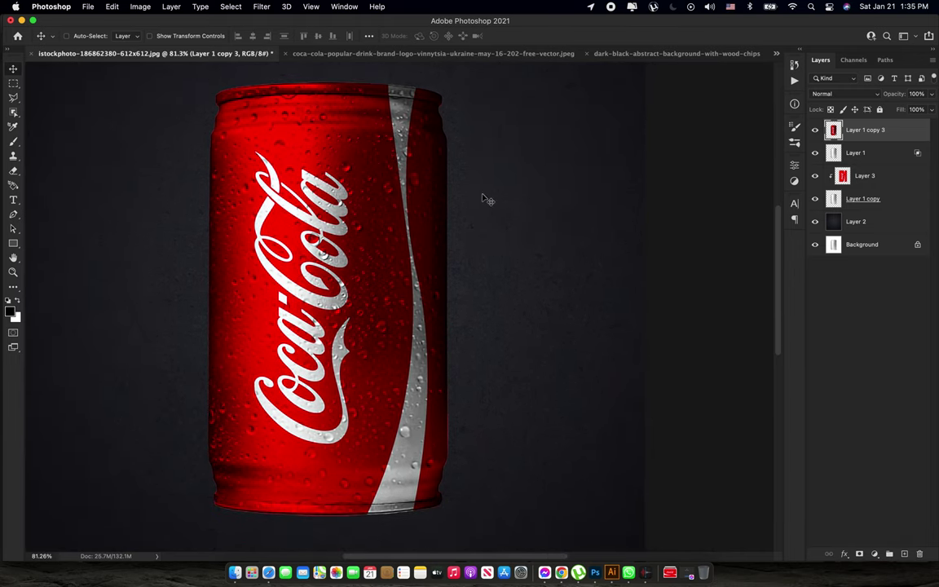